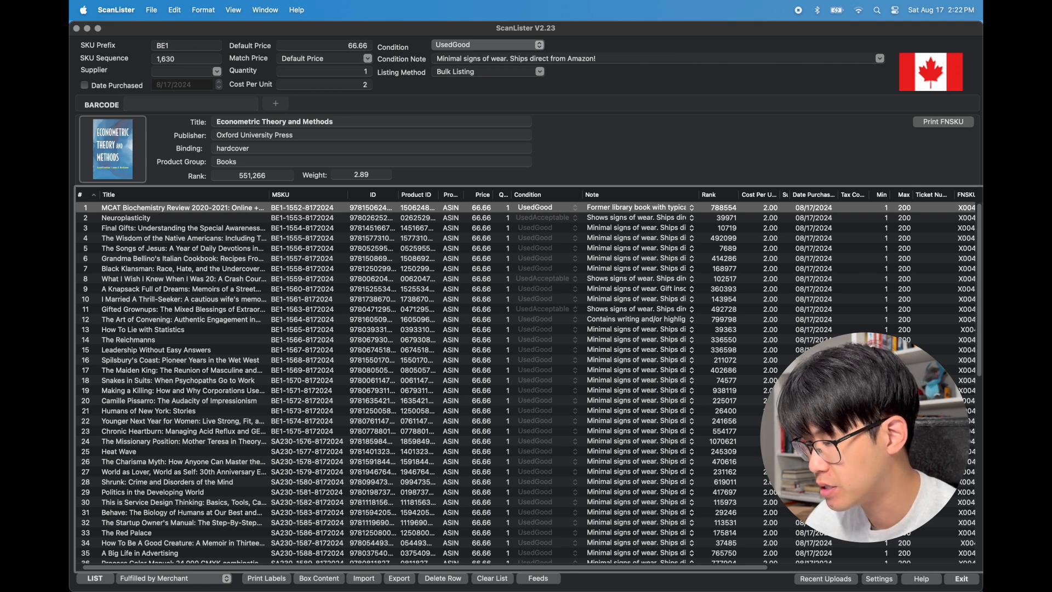
Open the condition notes settings and add a new blank condition note entry for editing
{"action": "left_click", "coordinate": [879, 579]}
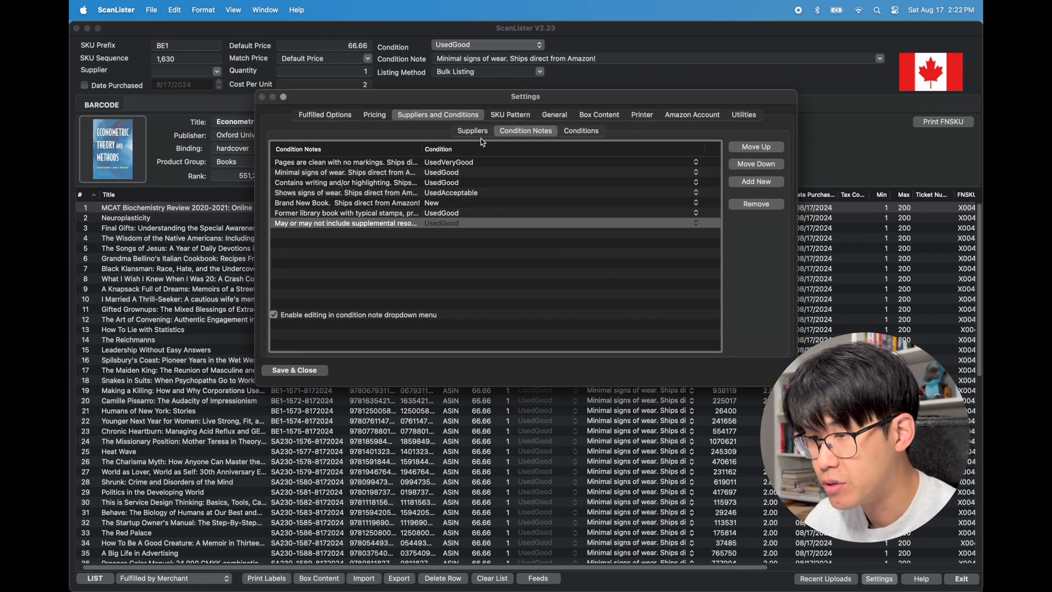
{"action": "left_click", "coordinate": [319, 118]}
{"action": "left_click", "coordinate": [445, 116]}
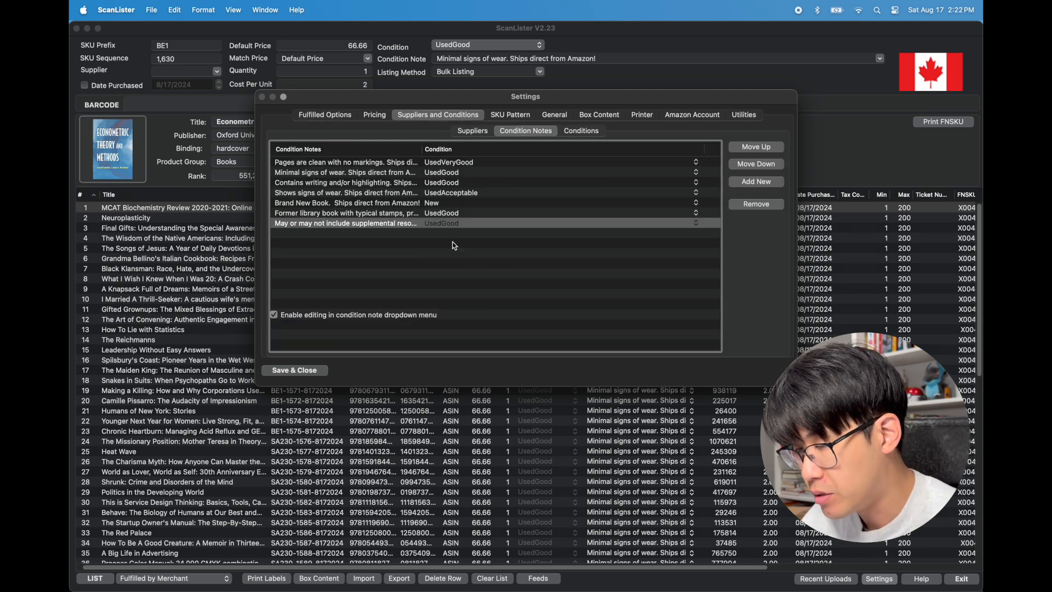
{"action": "left_click", "coordinate": [393, 247]}
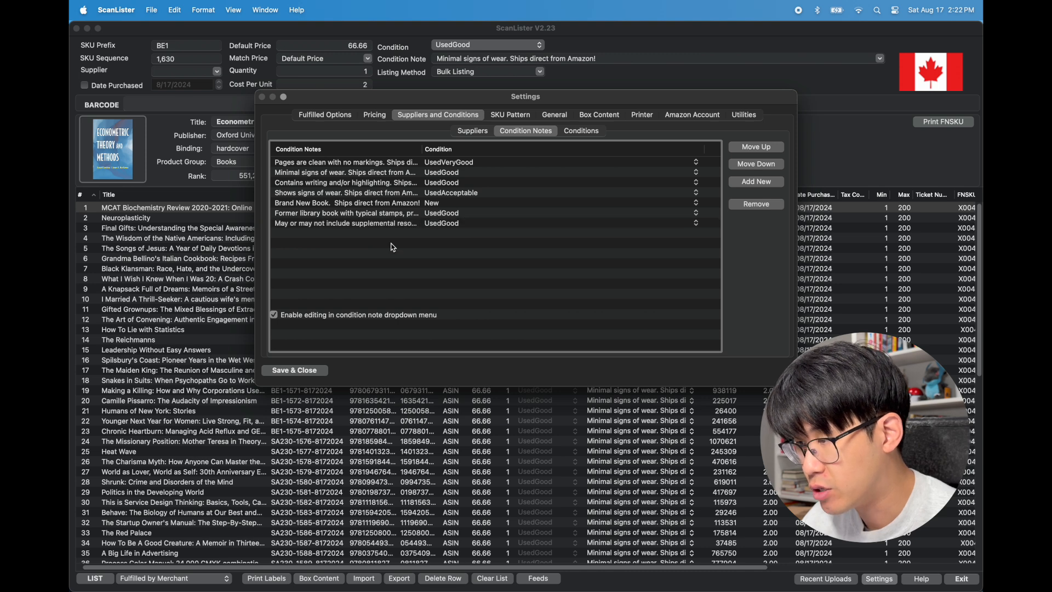
{"action": "left_click", "coordinate": [755, 184]}
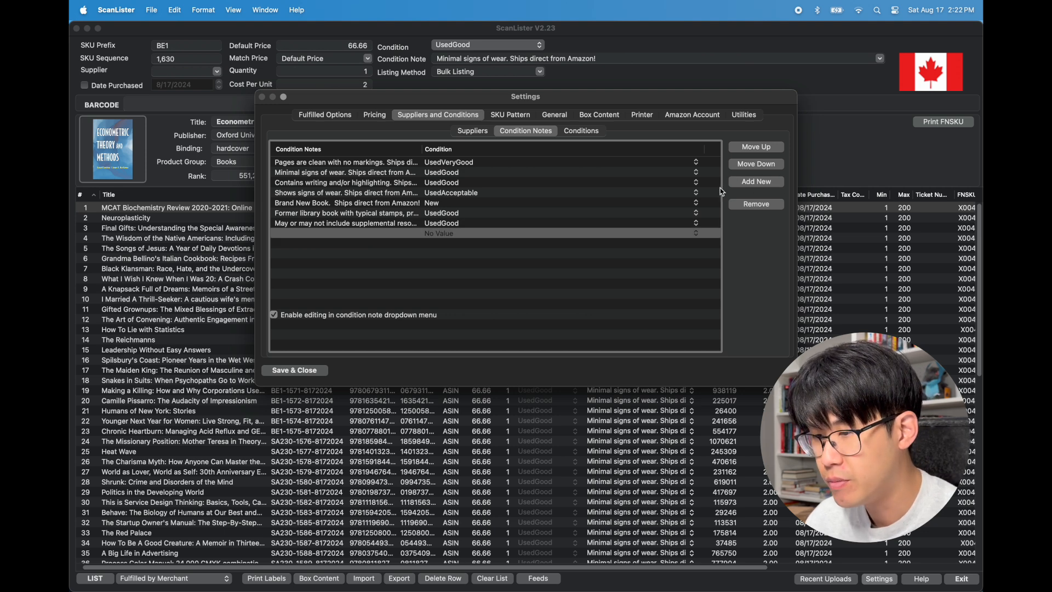
{"action": "double_click", "coordinate": [331, 235]}
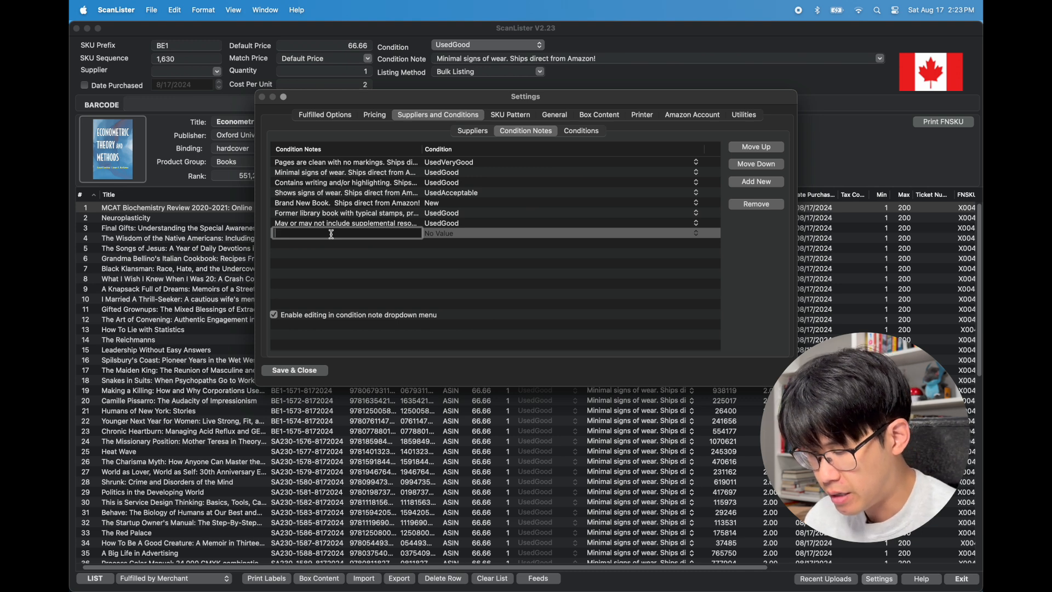
Enter the note text "Signed by author. Book is in good condition. Ships direct from Amazon!"
{"action": "type", "text": "Signed"}
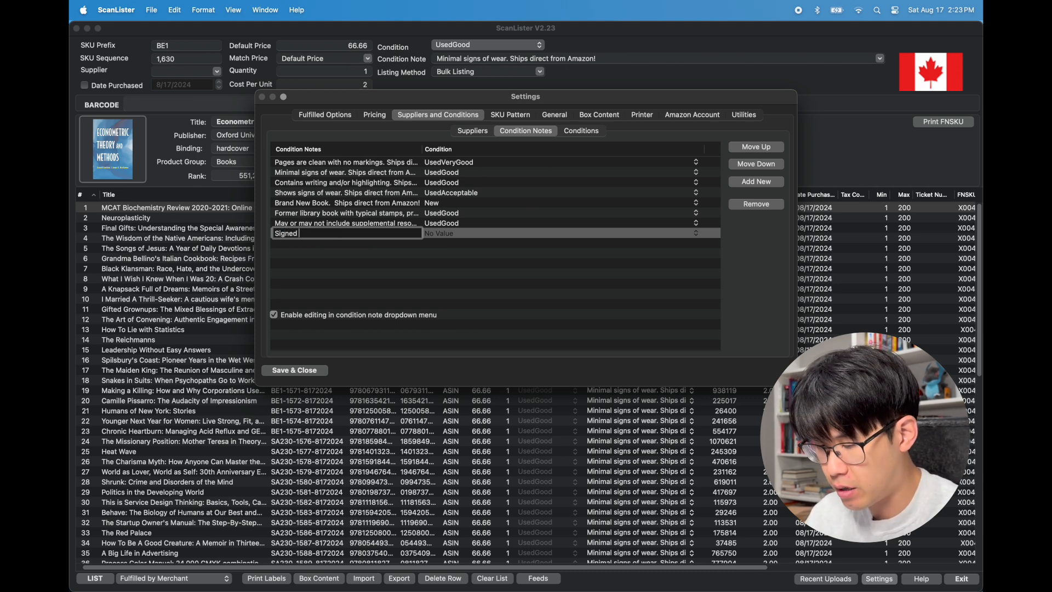
{"action": "type", "text": " by author."}
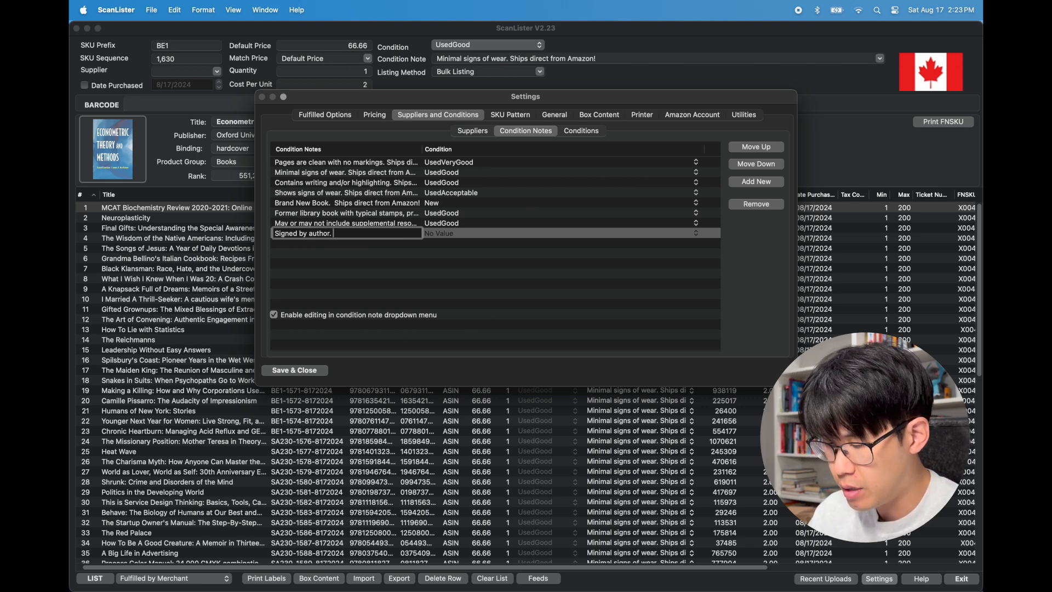
{"action": "type", "text": " Book is in"}
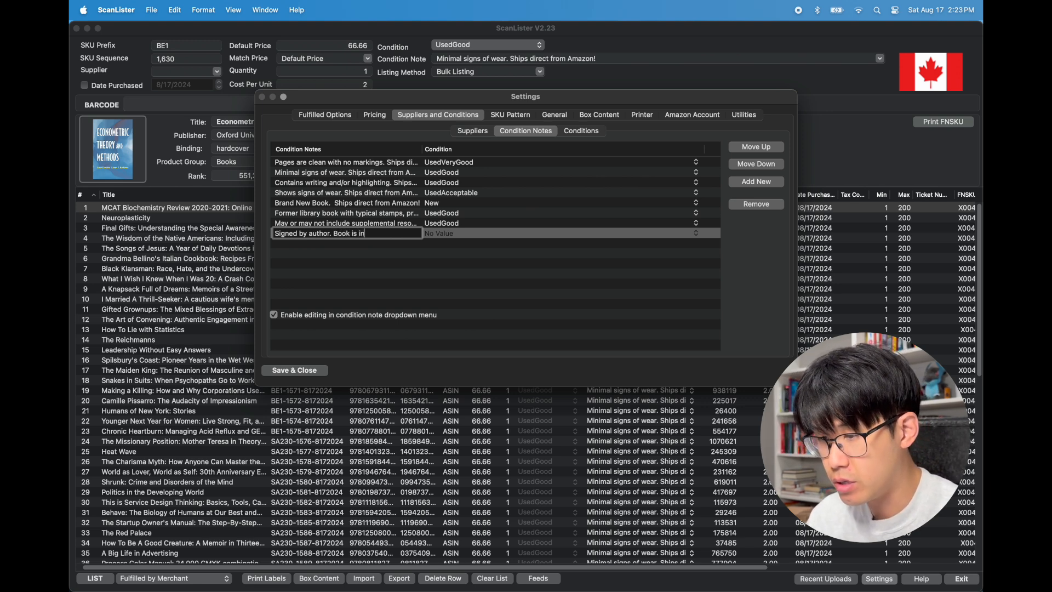
{"action": "type", "text": " good cond"}
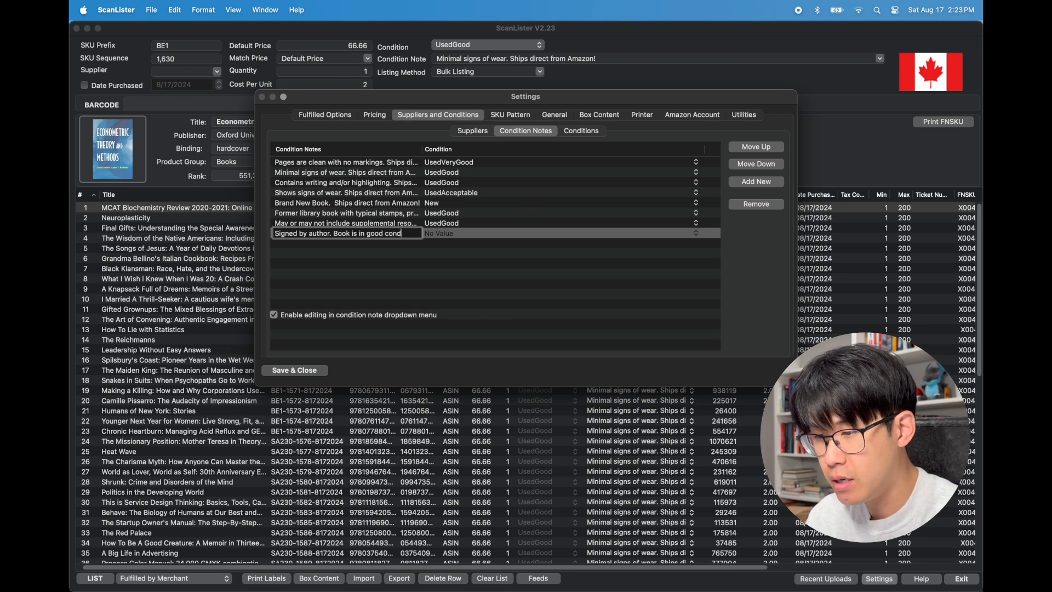
{"action": "type", "text": "ition"}
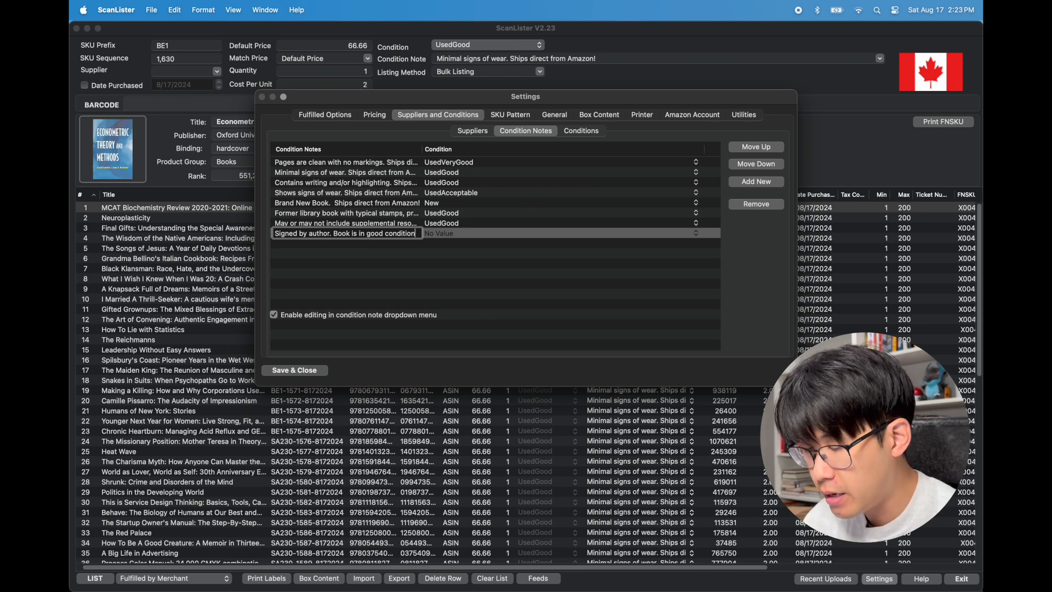
{"action": "type", "text": "."}
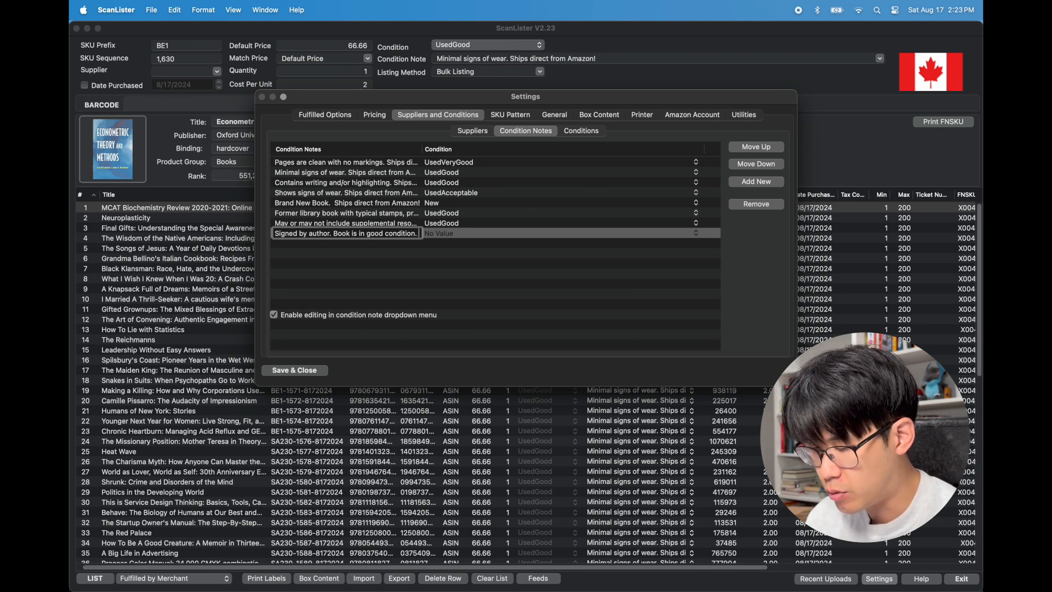
{"action": "type", "text": " Ships irect"}
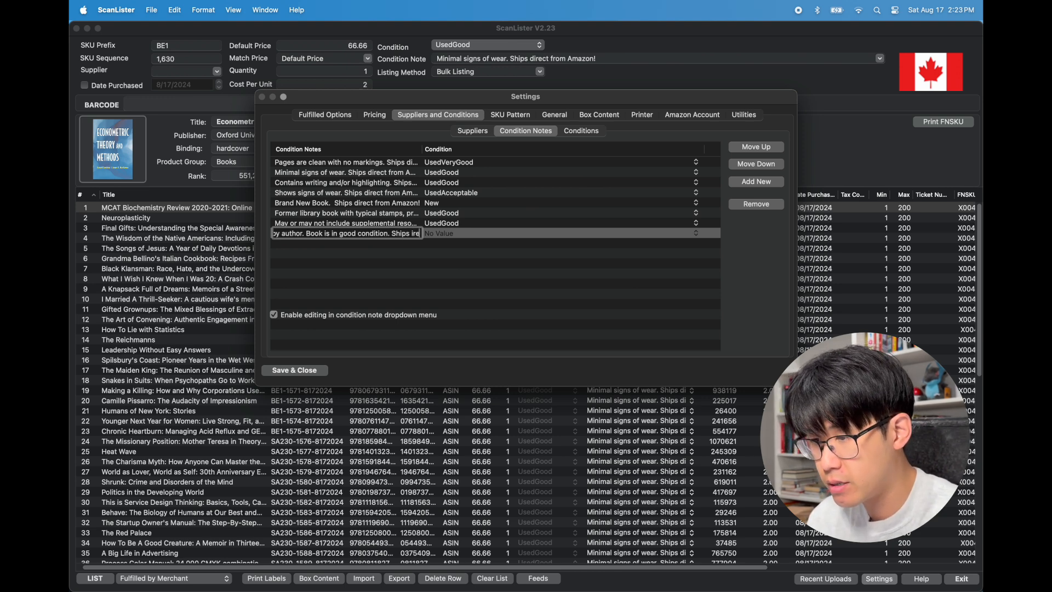
{"action": "key", "text": "BackSpace"}
{"action": "key", "text": "BackSpace"}
{"action": "key", "text": "BackSpace"}
{"action": "key", "text": "BackSpace"}
{"action": "key", "text": "BackSpace"}
{"action": "type", "text": "d"}
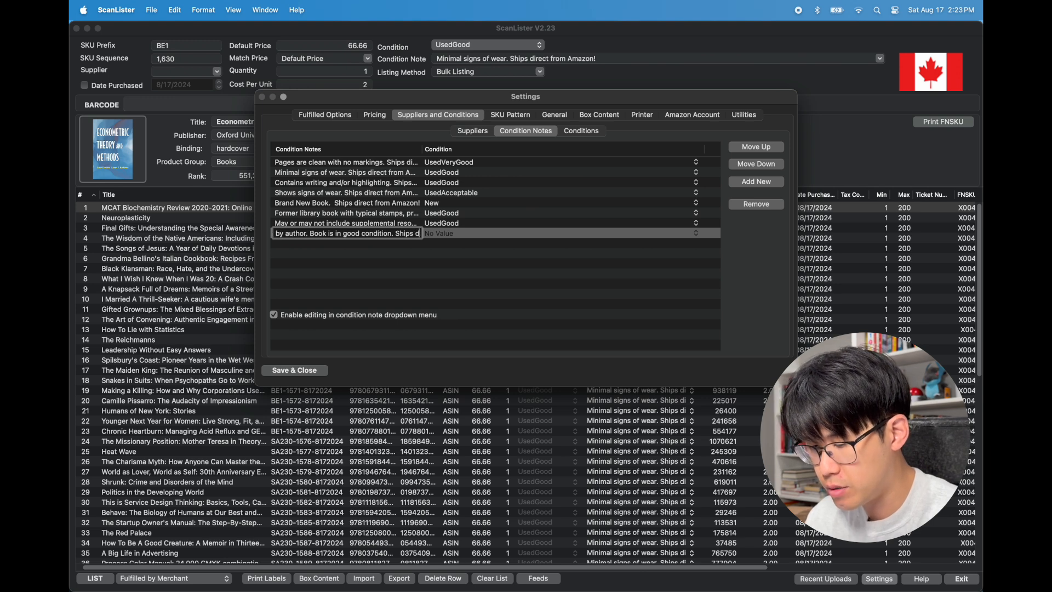
{"action": "type", "text": "irect from"}
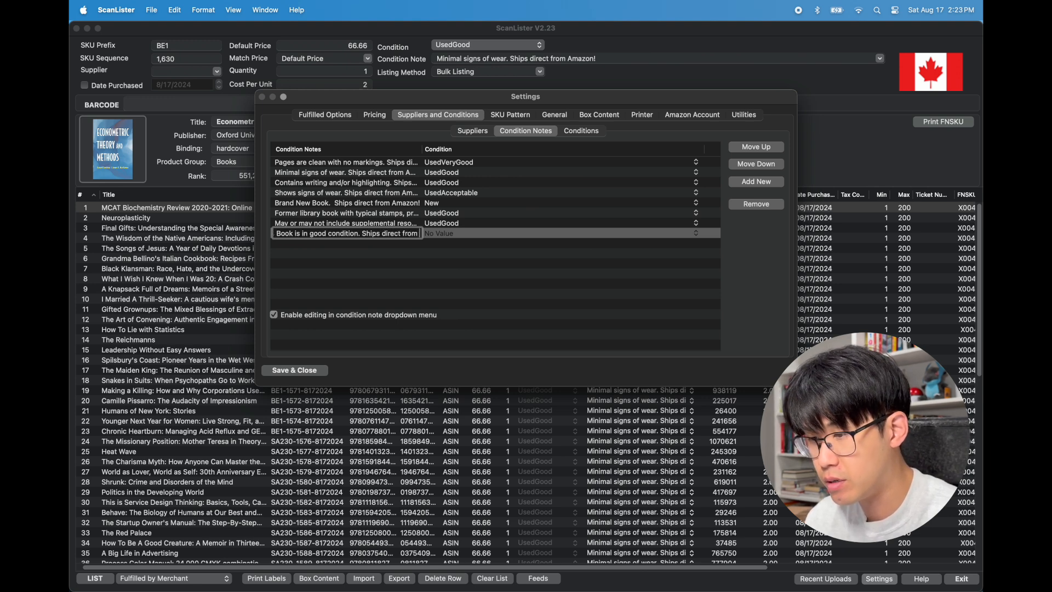
{"action": "type", "text": " Amazon!"}
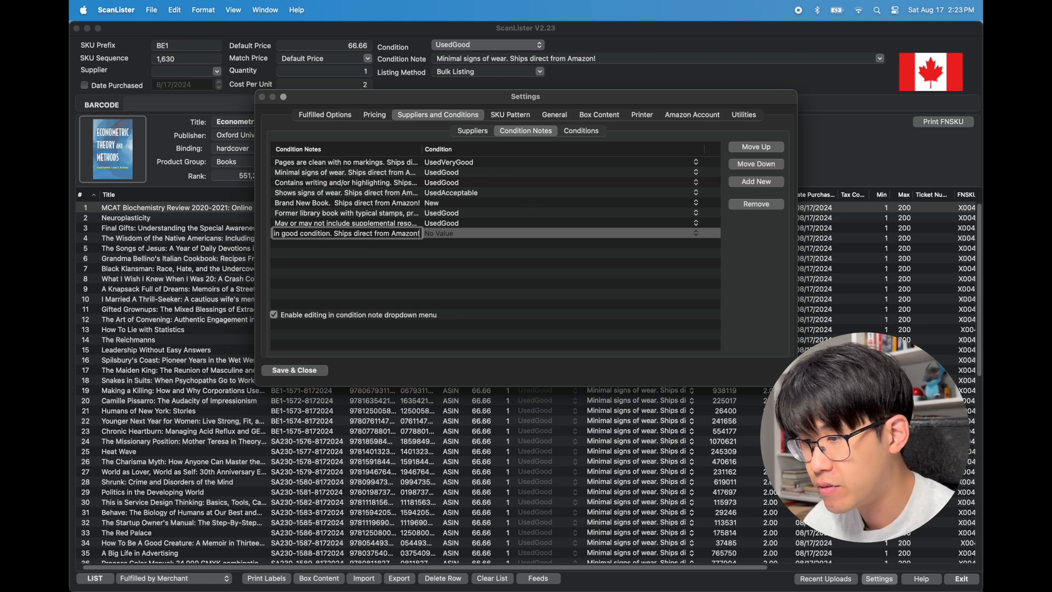
Set the new note's condition to UsedGood and save the settings
{"action": "left_click", "coordinate": [696, 237]}
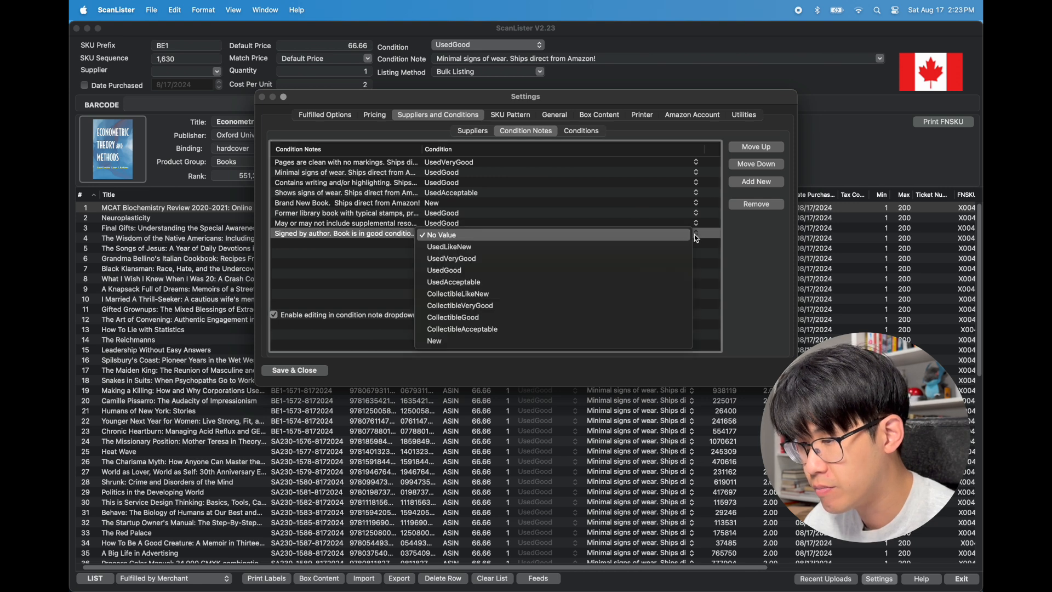
{"action": "left_click", "coordinate": [517, 270]}
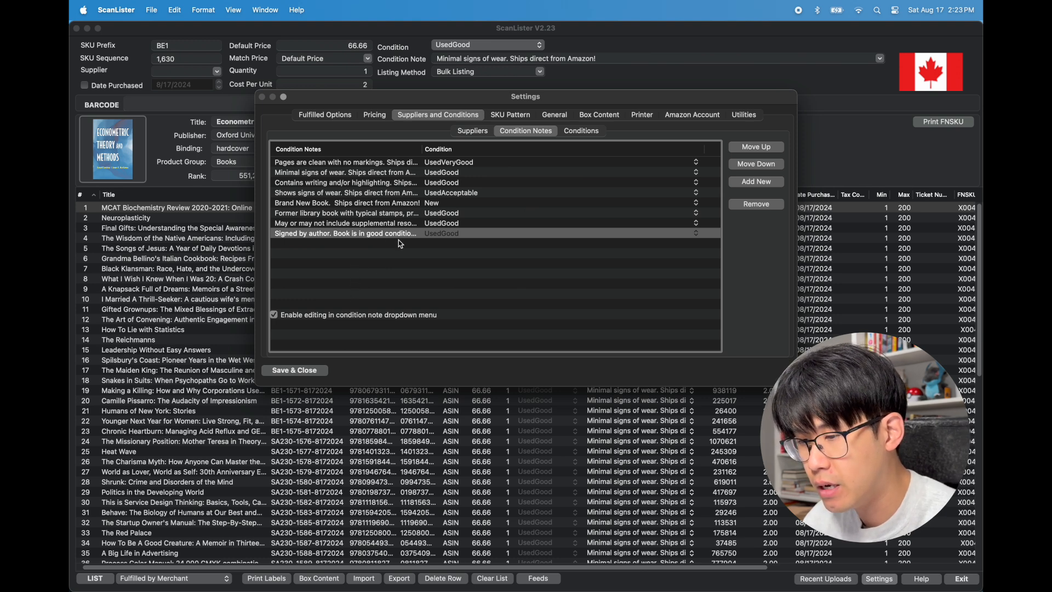
{"action": "left_click", "coordinate": [375, 234]}
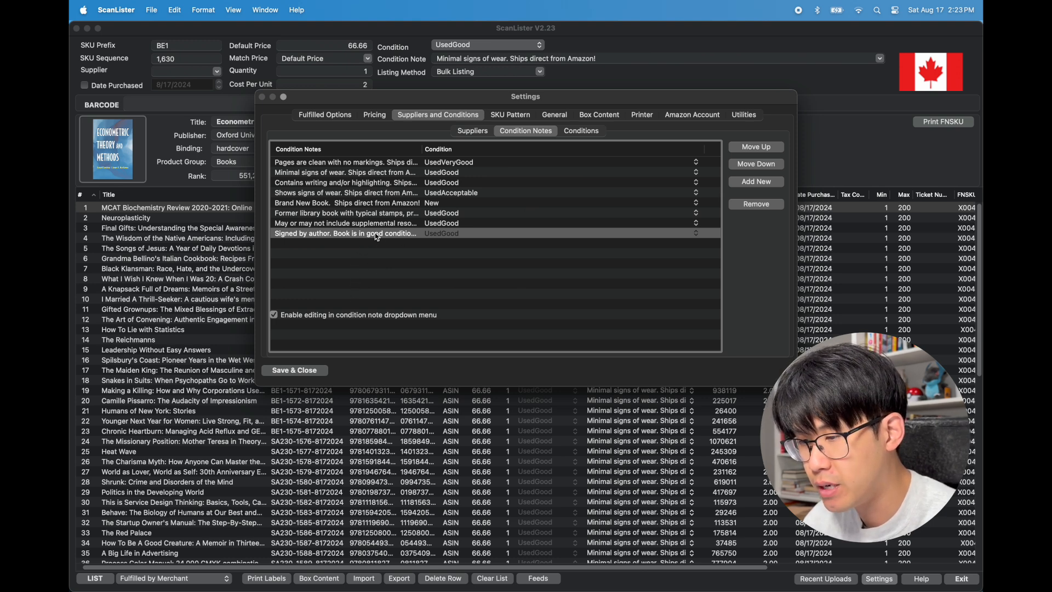
{"action": "left_click", "coordinate": [453, 237]}
{"action": "left_click", "coordinate": [450, 240]}
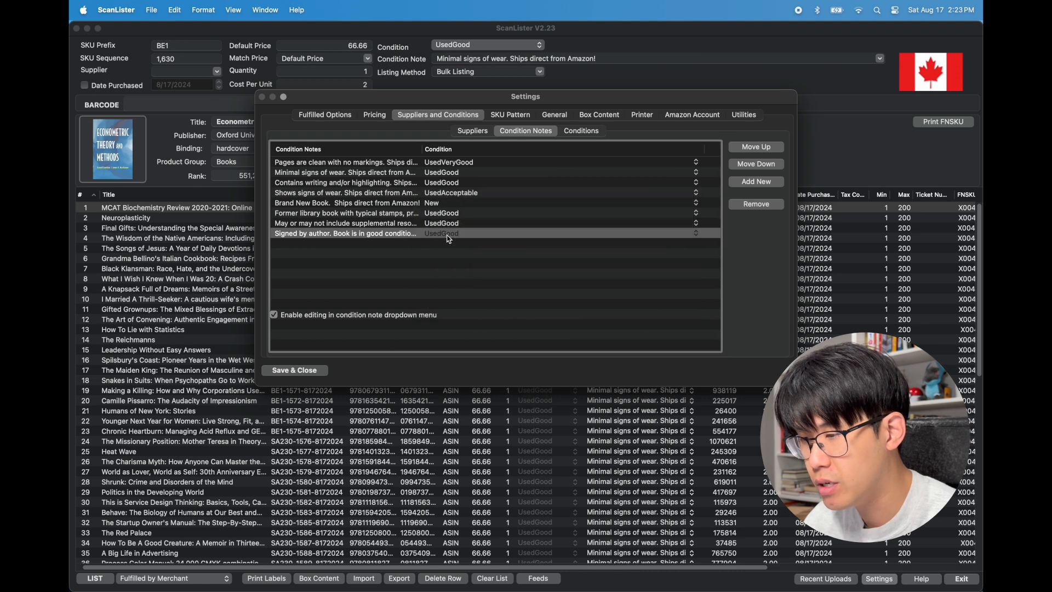
{"action": "left_click", "coordinate": [295, 371]}
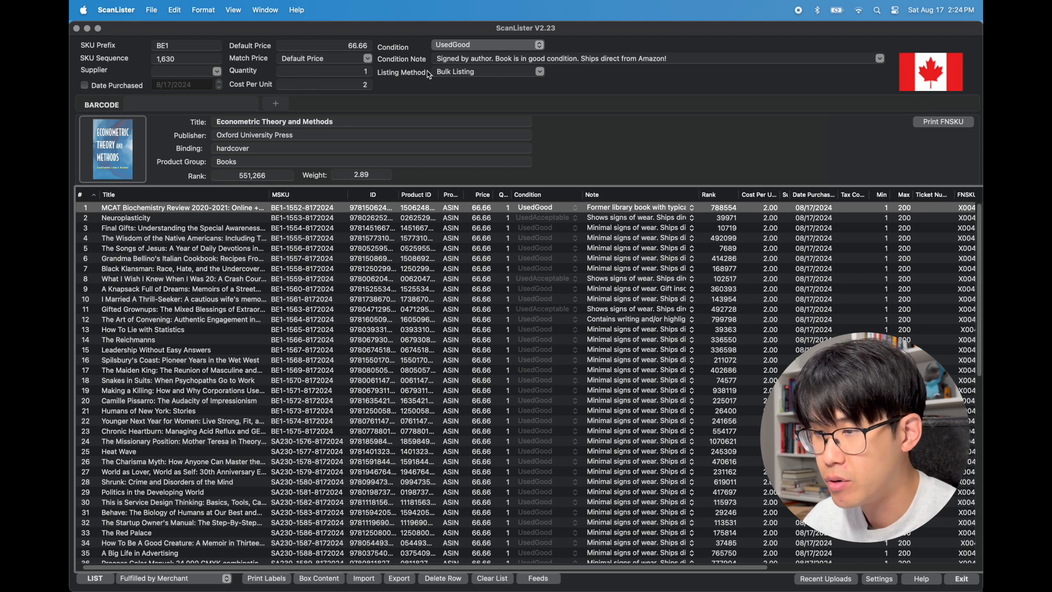
Choose UsedGood as the condition and the signed-by-author note as the current condition note
{"action": "left_click", "coordinate": [540, 45]}
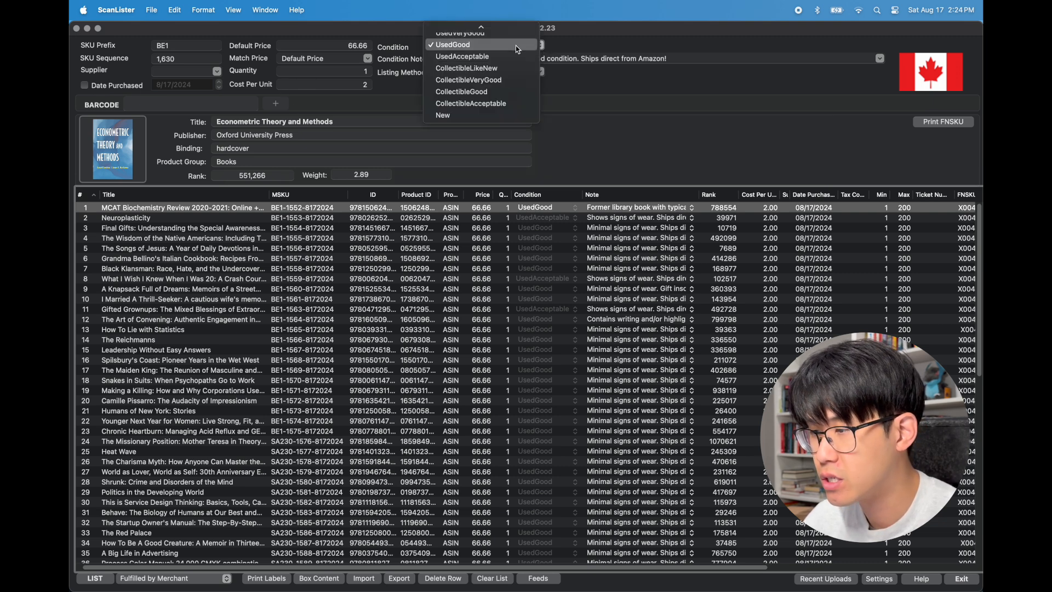
{"action": "left_click", "coordinate": [515, 45]}
{"action": "left_click", "coordinate": [881, 60]}
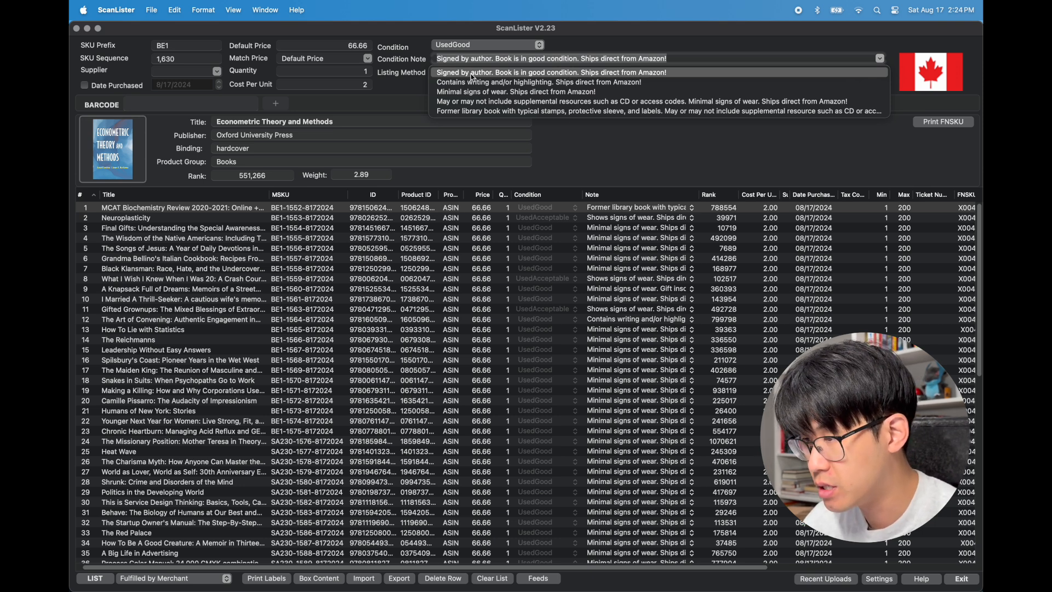
{"action": "left_click", "coordinate": [488, 74]}
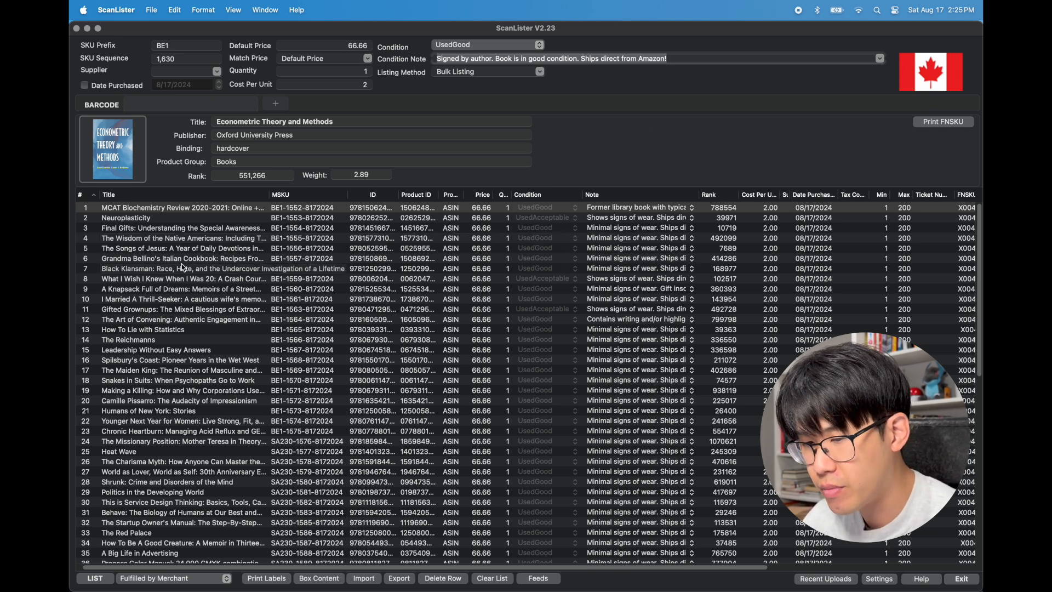
Browse through the rows of the listing table
{"action": "scroll", "coordinate": [183, 268], "scroll_direction": "down", "scroll_amount": 10}
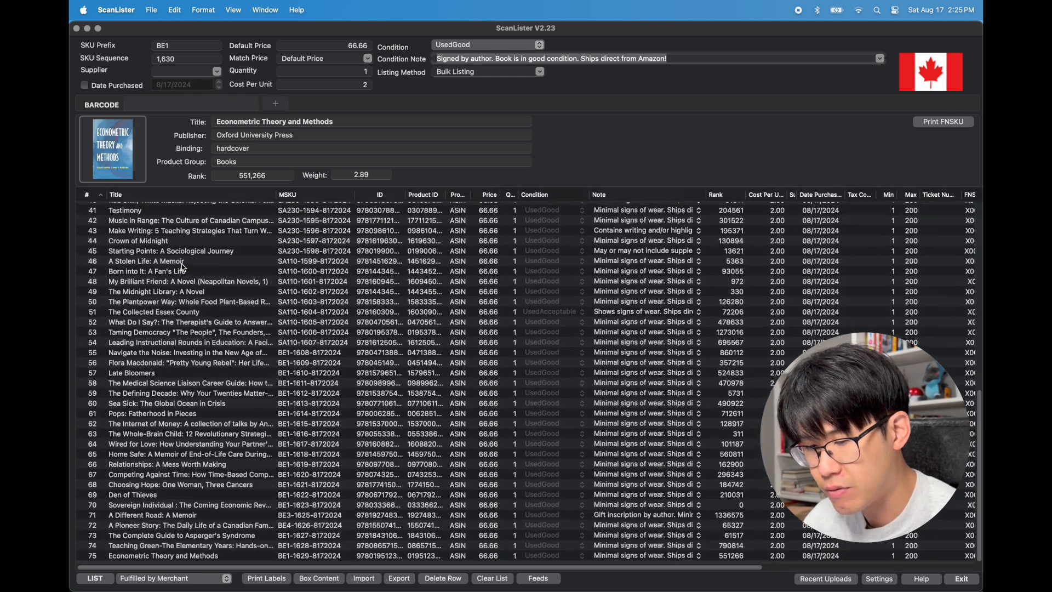
{"action": "scroll", "coordinate": [172, 381], "scroll_direction": "up", "scroll_amount": 9}
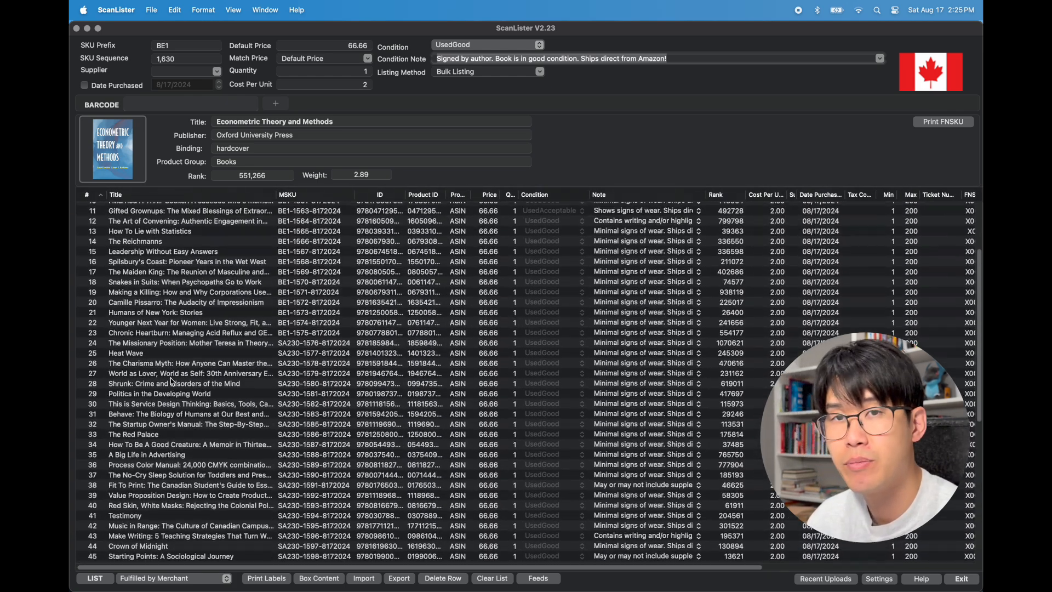
{"action": "scroll", "coordinate": [173, 381], "scroll_direction": "up", "scroll_amount": 1}
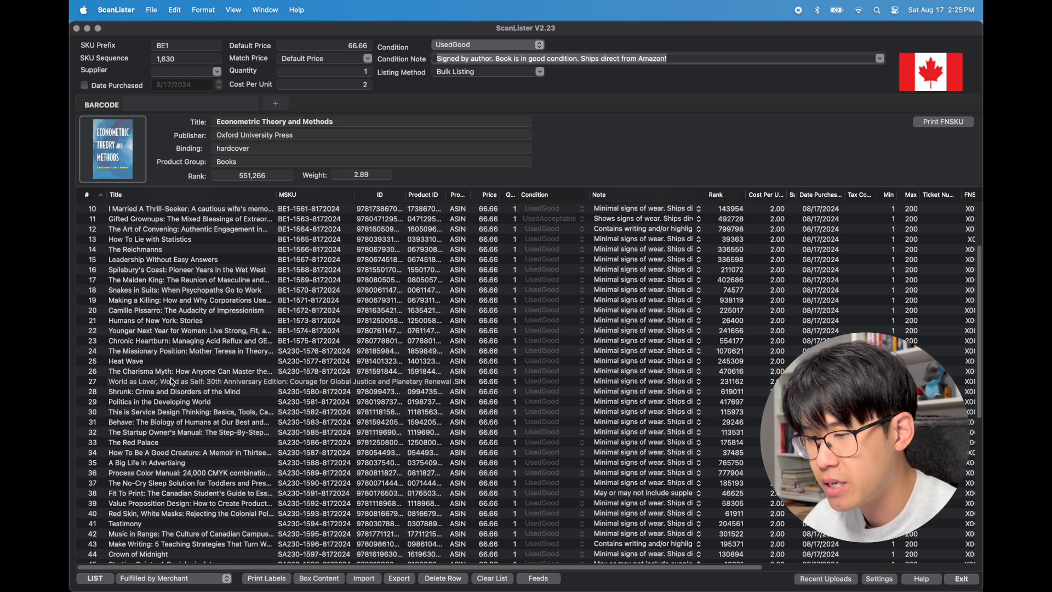
{"action": "scroll", "coordinate": [191, 314], "scroll_direction": "up", "scroll_amount": 5}
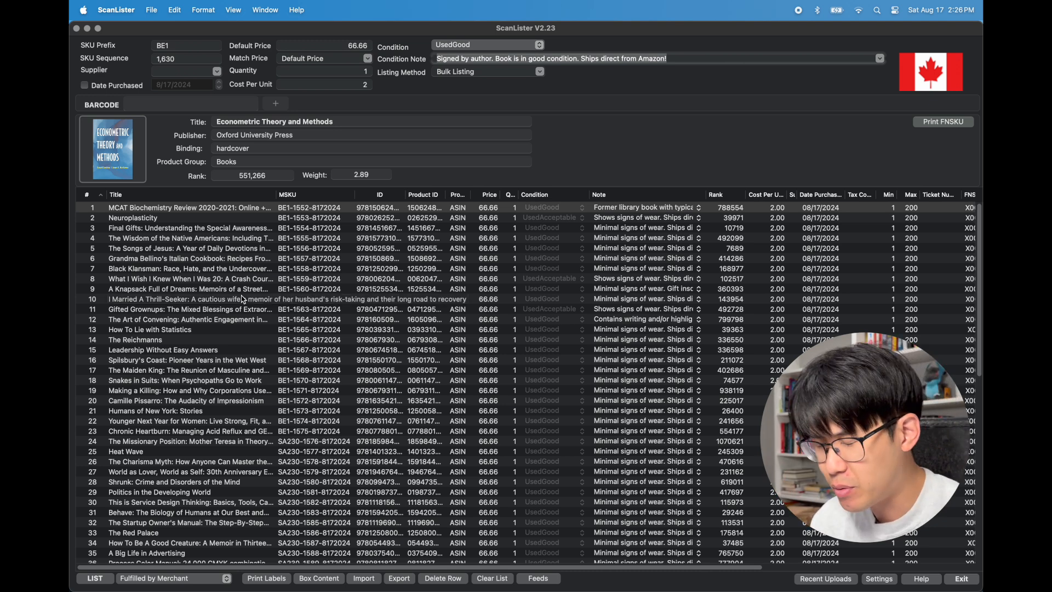
{"action": "left_click", "coordinate": [191, 210]}
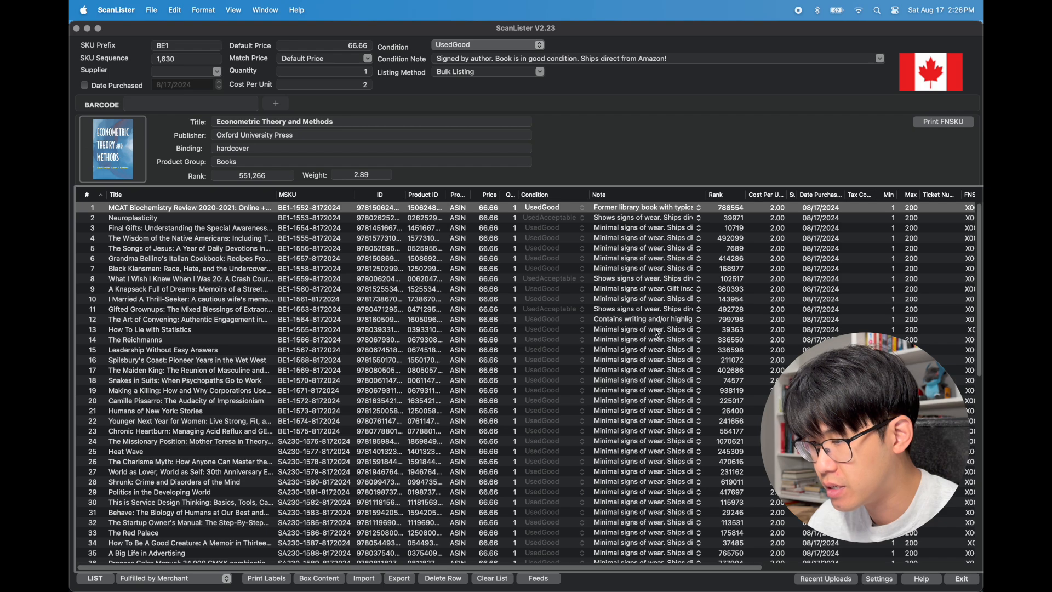
{"action": "scroll", "coordinate": [658, 333], "scroll_direction": "down", "scroll_amount": 10}
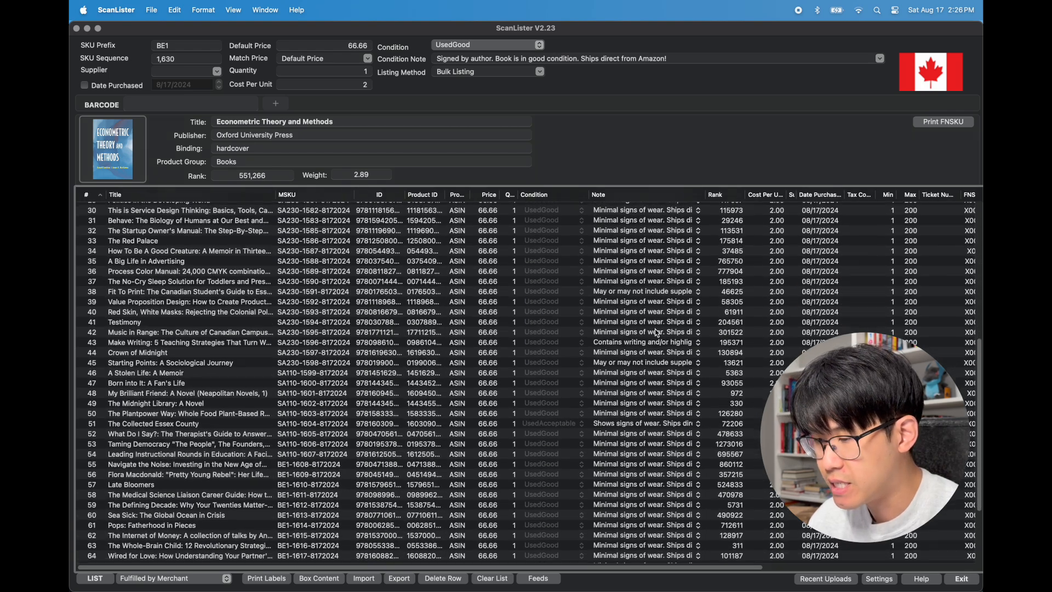
{"action": "scroll", "coordinate": [658, 333], "scroll_direction": "up", "scroll_amount": 10}
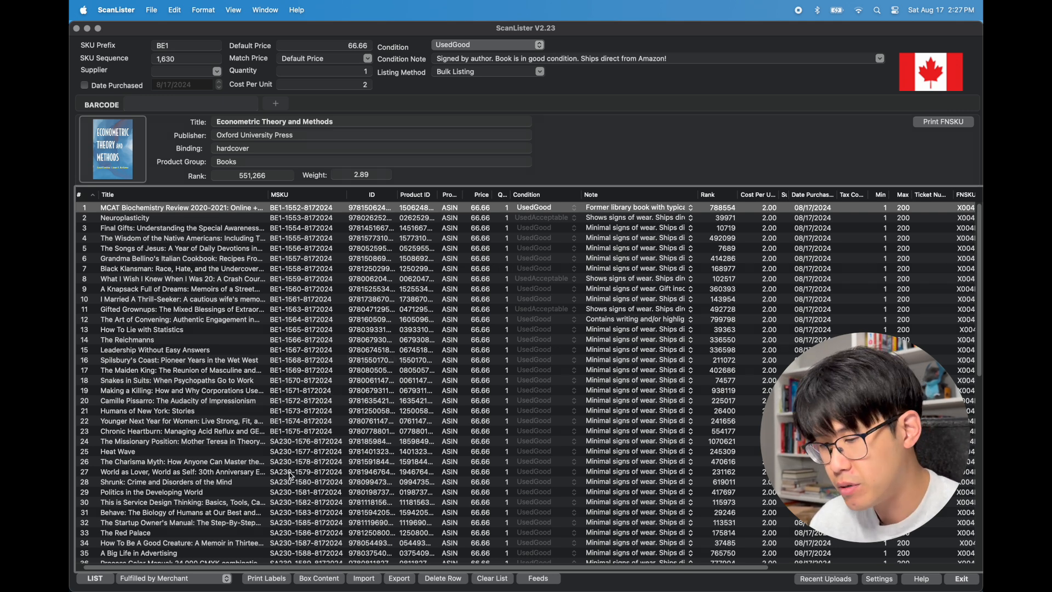
Switch the fulfilment mode to Preview FBA Shipment(s), list the items, and inspect the previewed shipment's items
{"action": "left_click", "coordinate": [226, 580]}
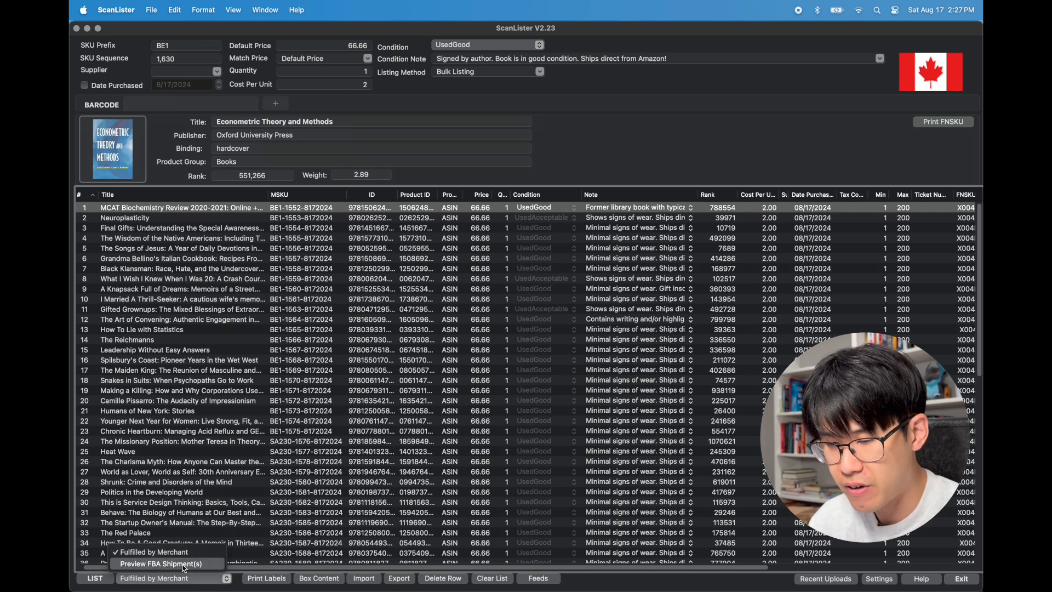
{"action": "left_click", "coordinate": [184, 565]}
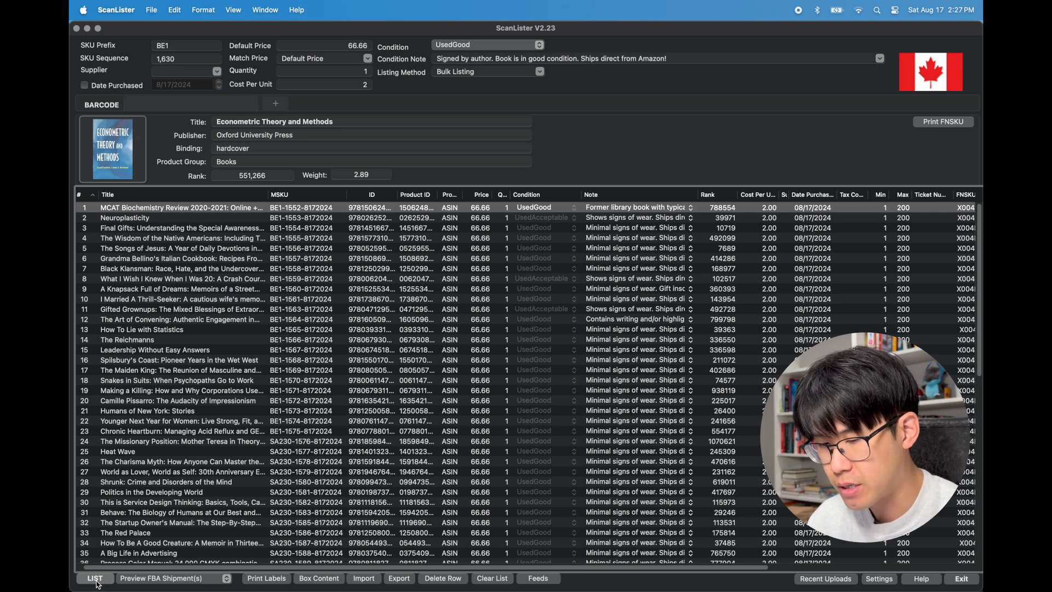
{"action": "left_click", "coordinate": [97, 582]}
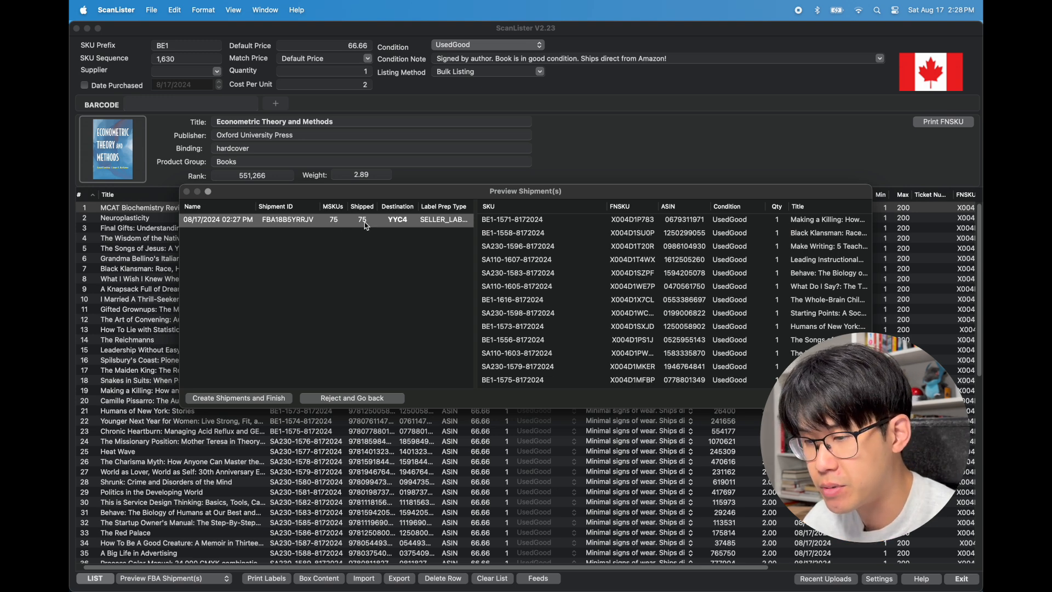
{"action": "left_click", "coordinate": [366, 241]}
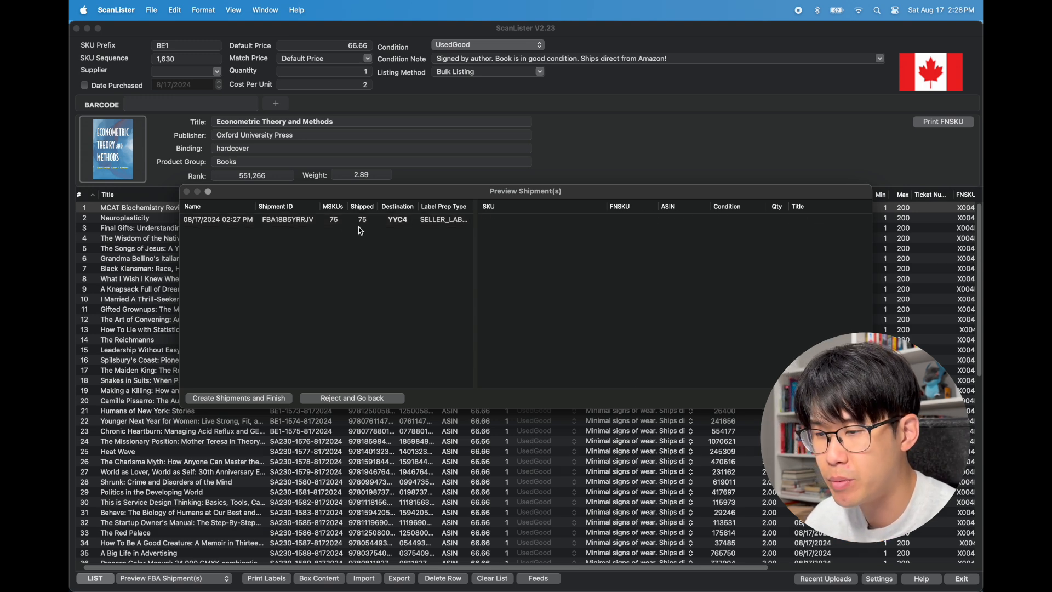
{"action": "left_click", "coordinate": [361, 227]}
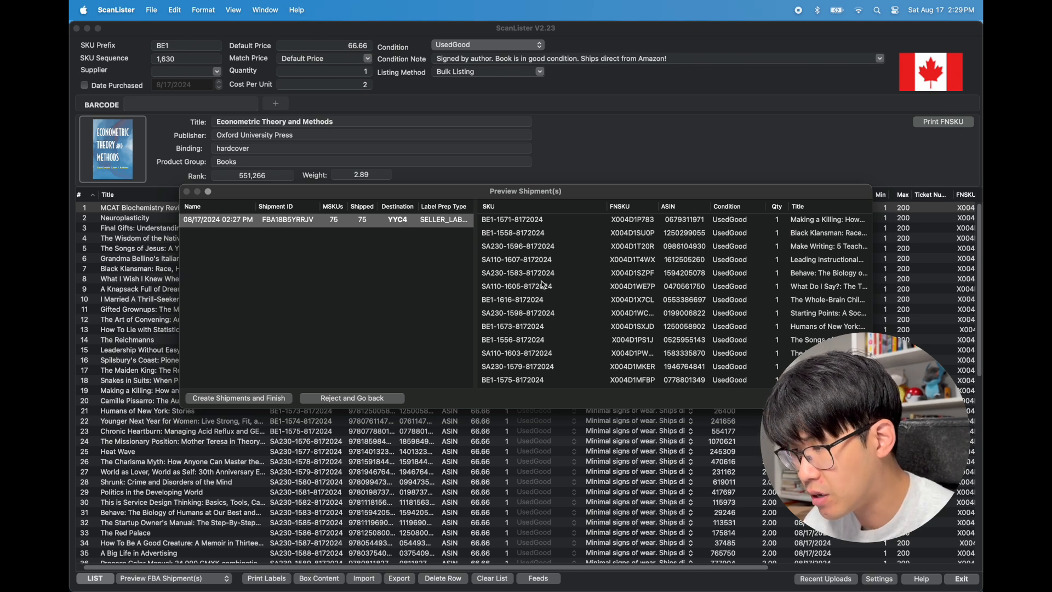
Create the previewed FBA shipment and confirm its creation
{"action": "scroll", "coordinate": [543, 285], "scroll_direction": "down", "scroll_amount": 5}
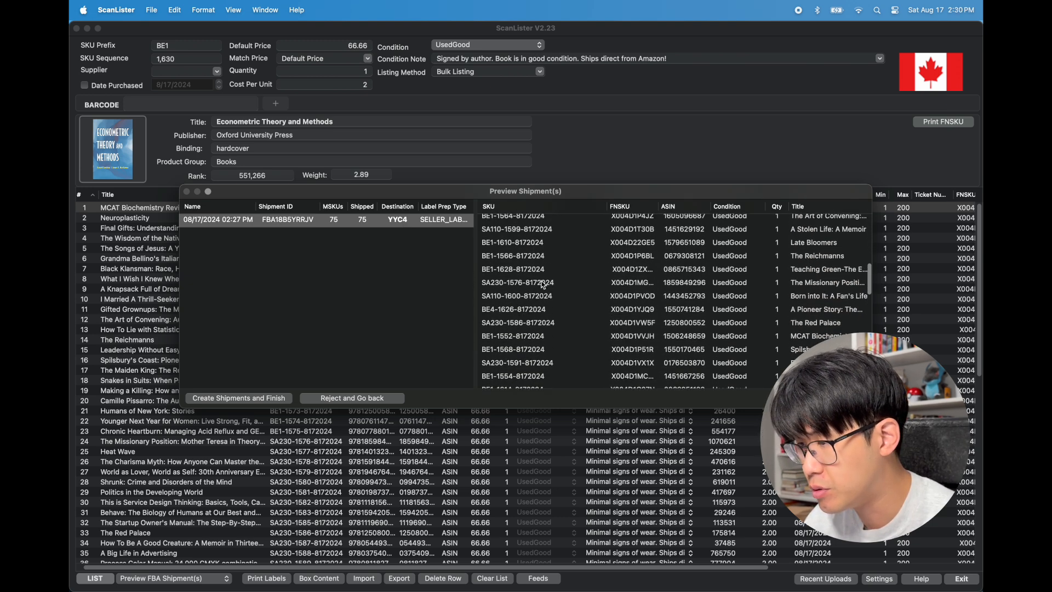
{"action": "scroll", "coordinate": [543, 284], "scroll_direction": "down", "scroll_amount": 5}
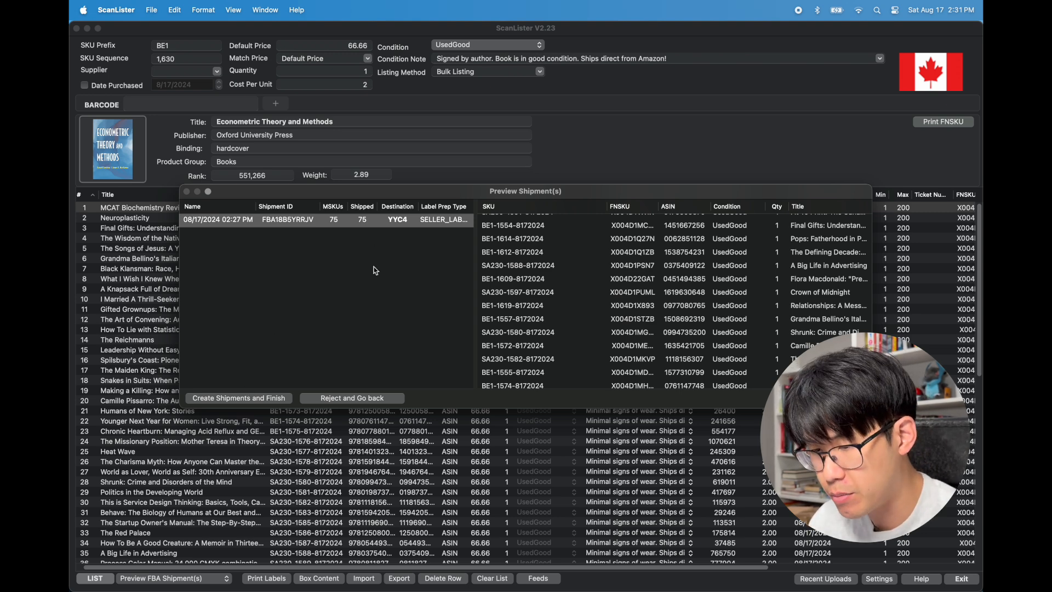
{"action": "left_click", "coordinate": [243, 400]}
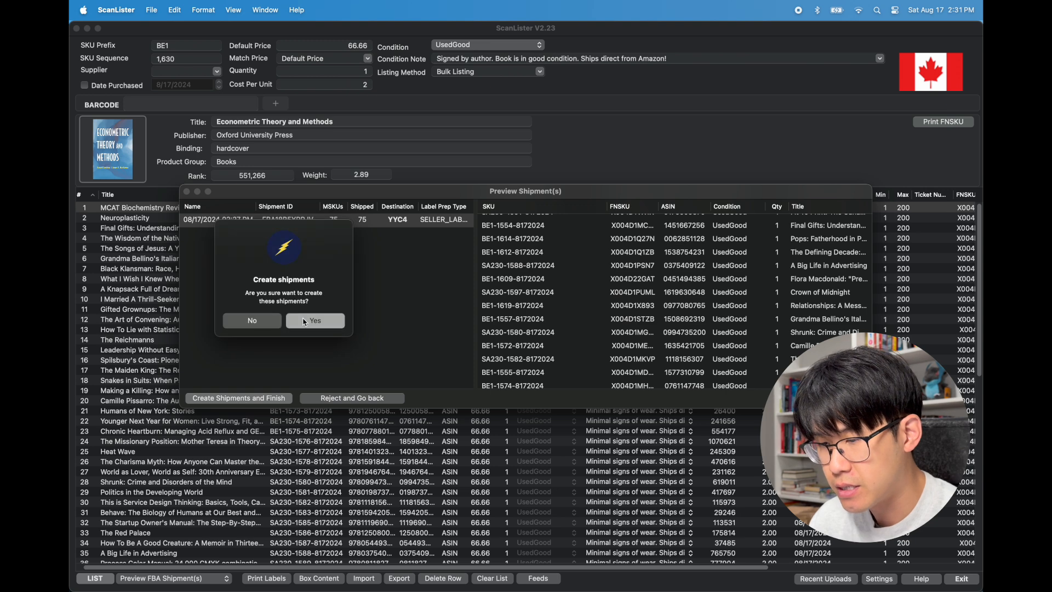
{"action": "left_click", "coordinate": [318, 323]}
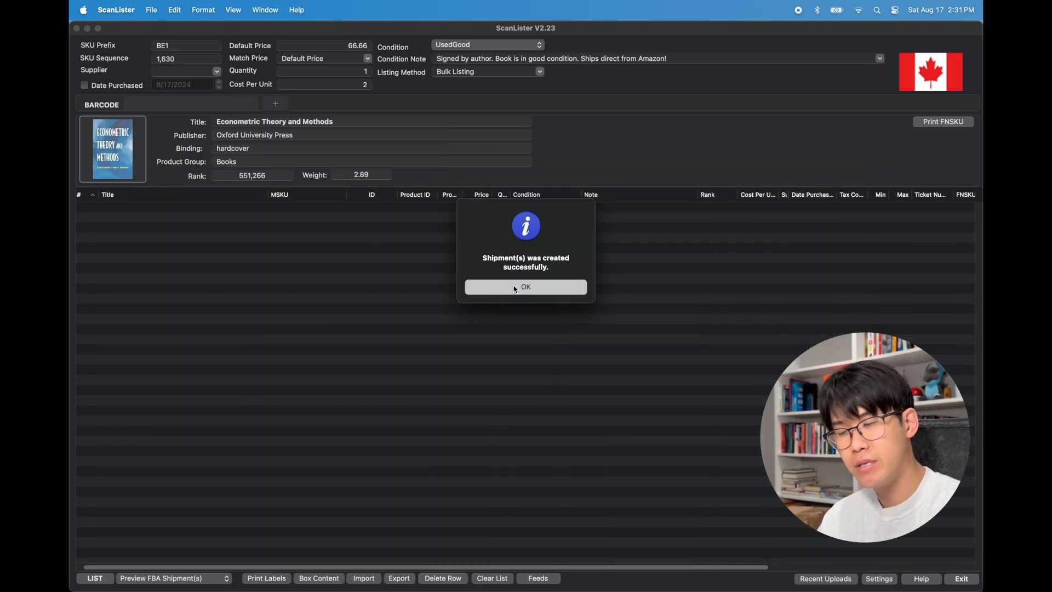
{"action": "left_click", "coordinate": [516, 288]}
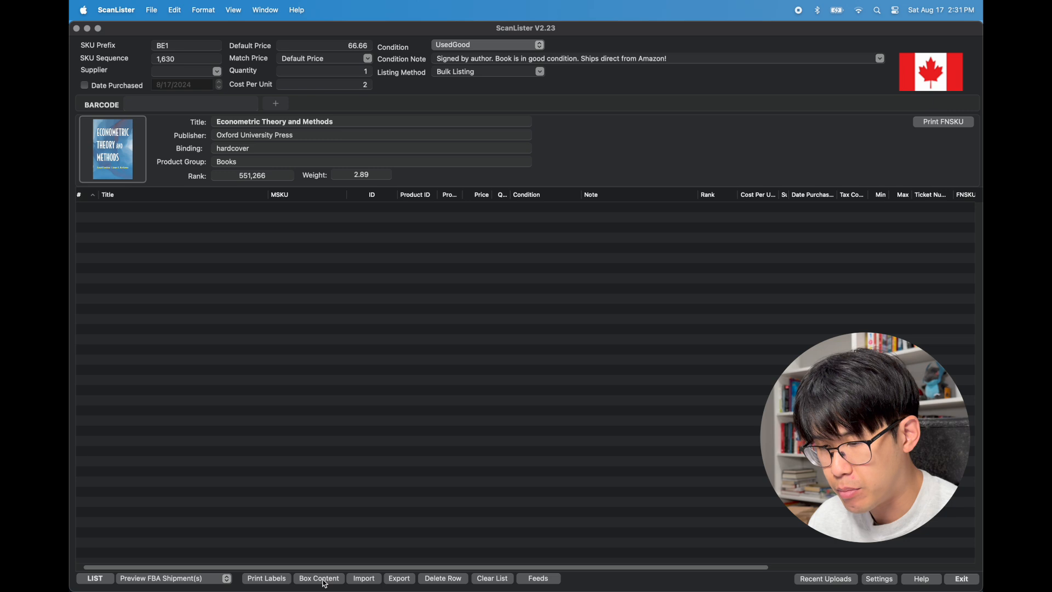
Start a new box content session and select shipment FBA18B5YRRJV from the shipment list
{"action": "left_click", "coordinate": [320, 579]}
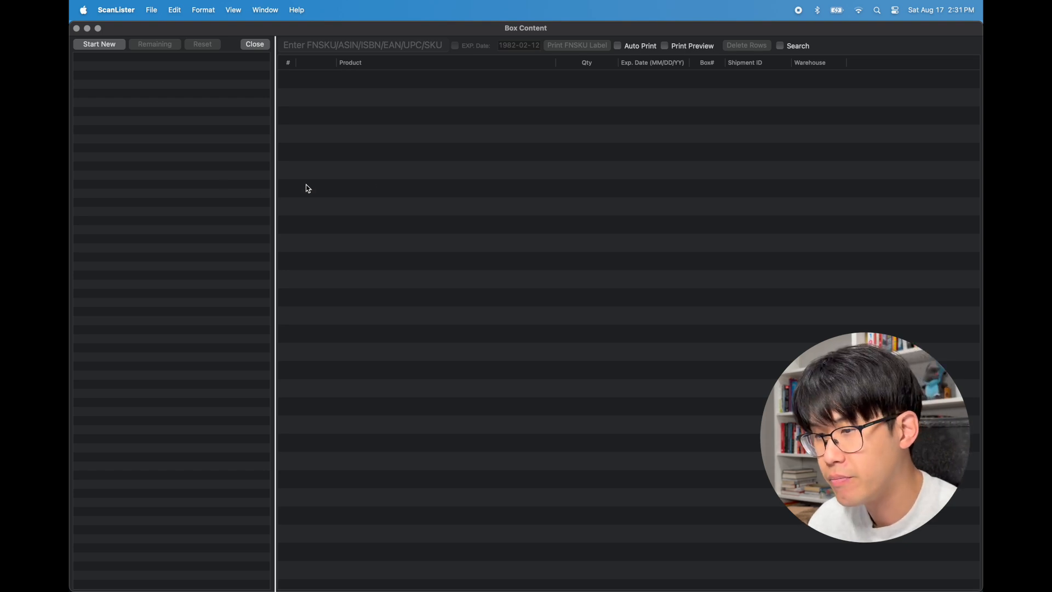
{"action": "left_click", "coordinate": [106, 49]}
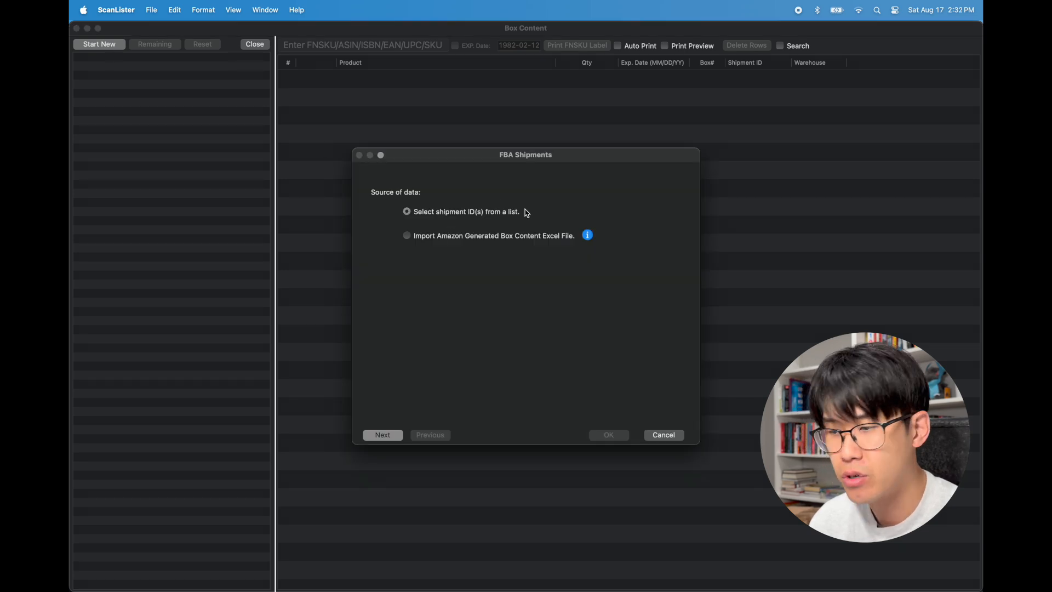
{"action": "left_click", "coordinate": [385, 436]}
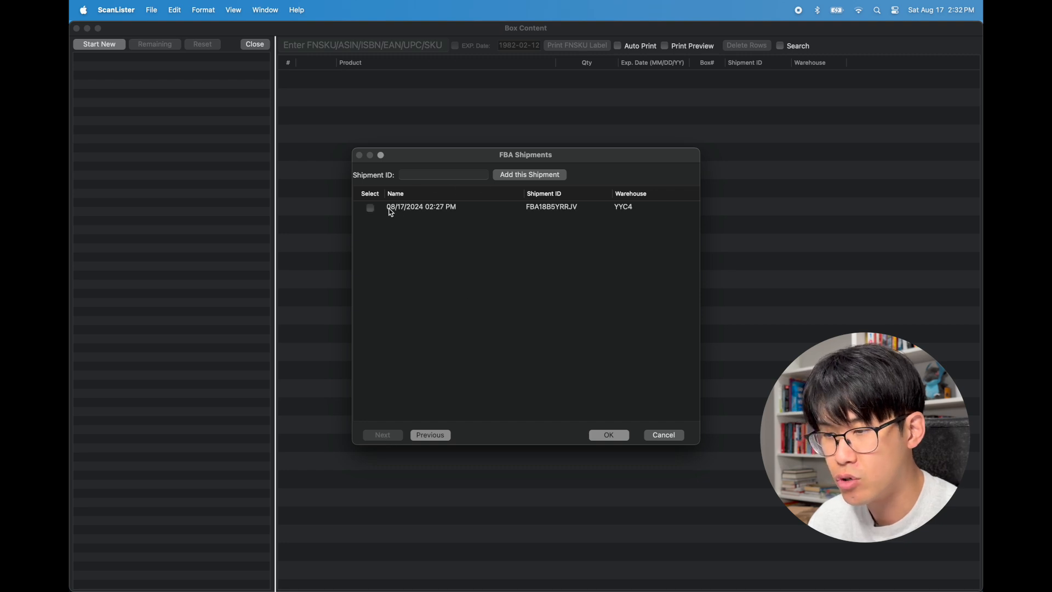
{"action": "left_click", "coordinate": [372, 209]}
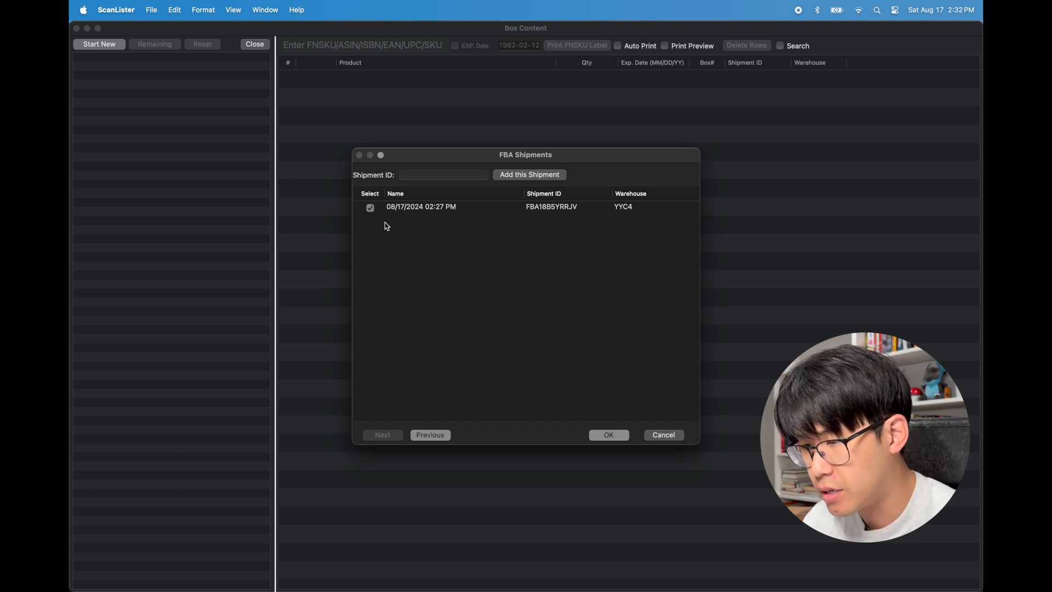
{"action": "left_click", "coordinate": [372, 210]}
{"action": "left_click", "coordinate": [372, 209]}
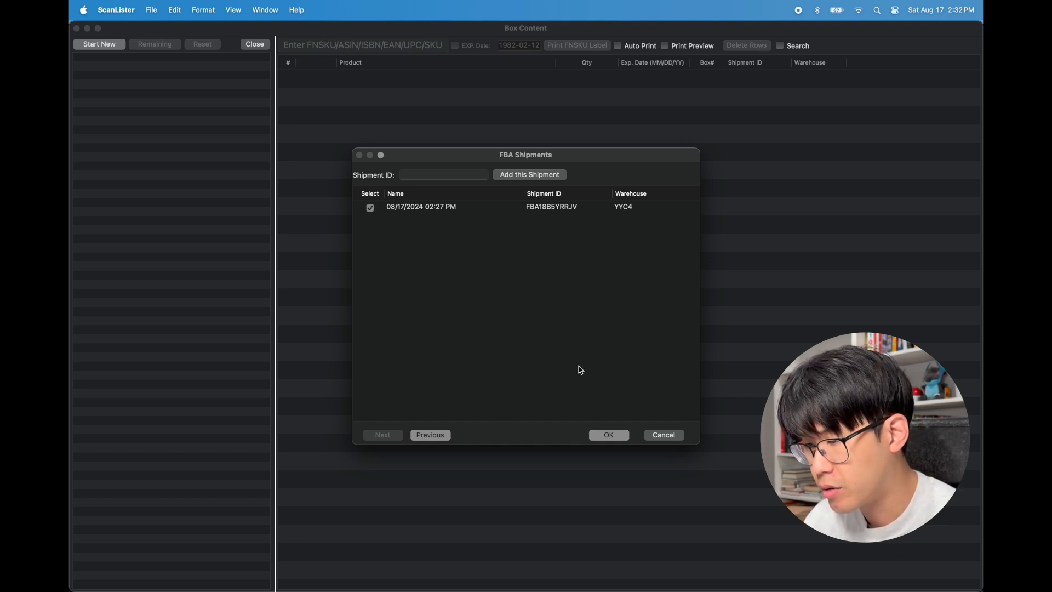
{"action": "left_click", "coordinate": [615, 435]}
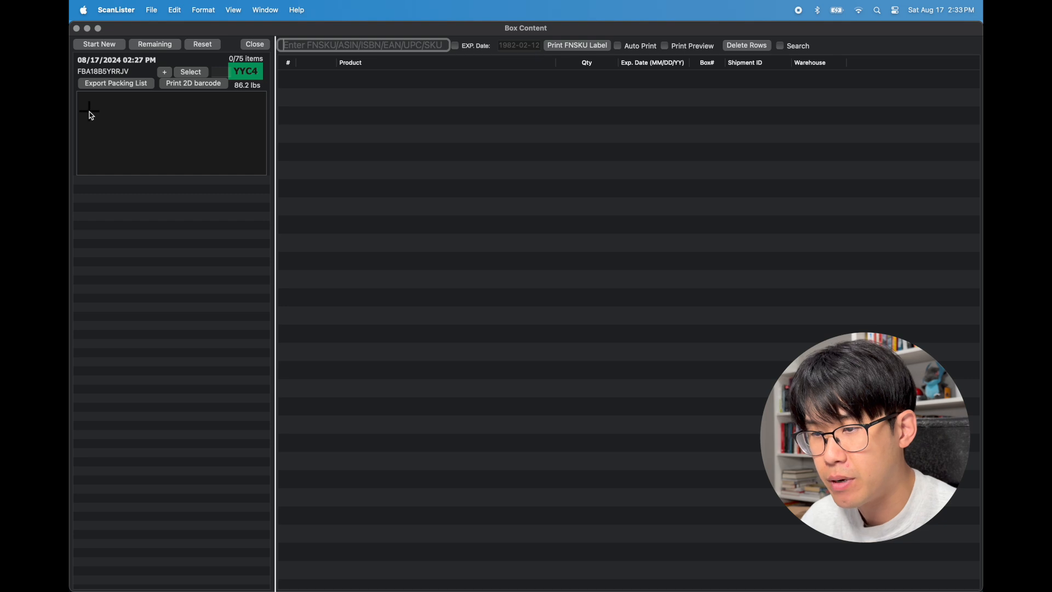
Add the first box and scan FNSKU X004D1P3P5 into it
{"action": "left_click", "coordinate": [201, 108]}
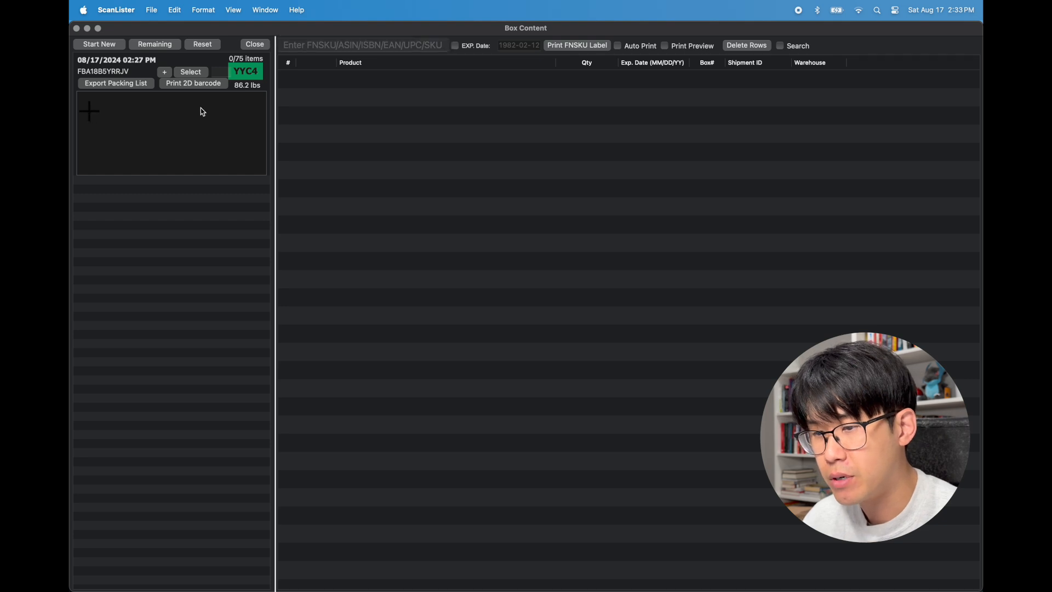
{"action": "left_click", "coordinate": [91, 113]}
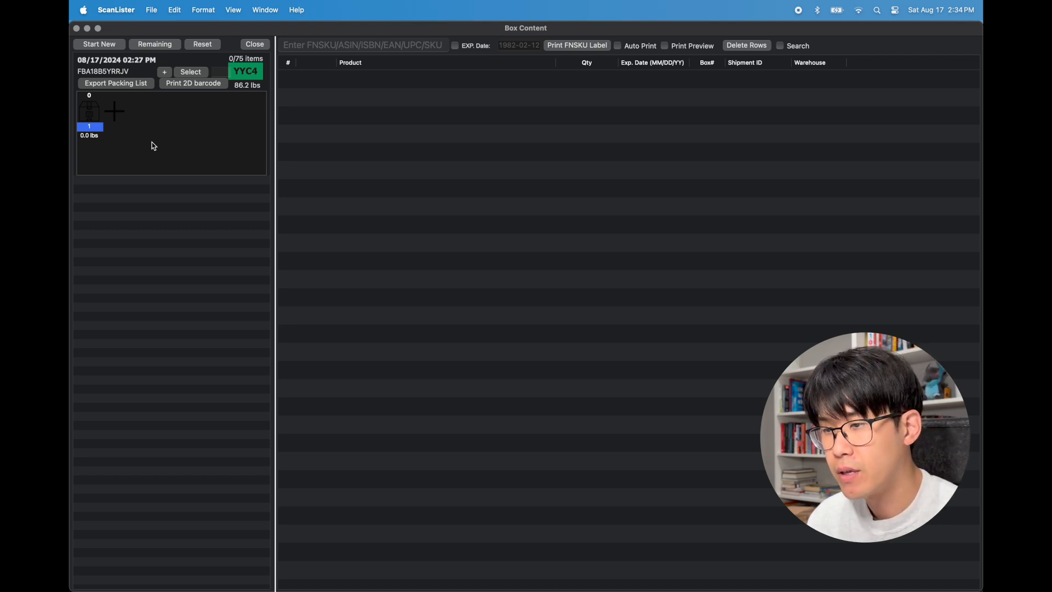
{"action": "left_click", "coordinate": [309, 45]}
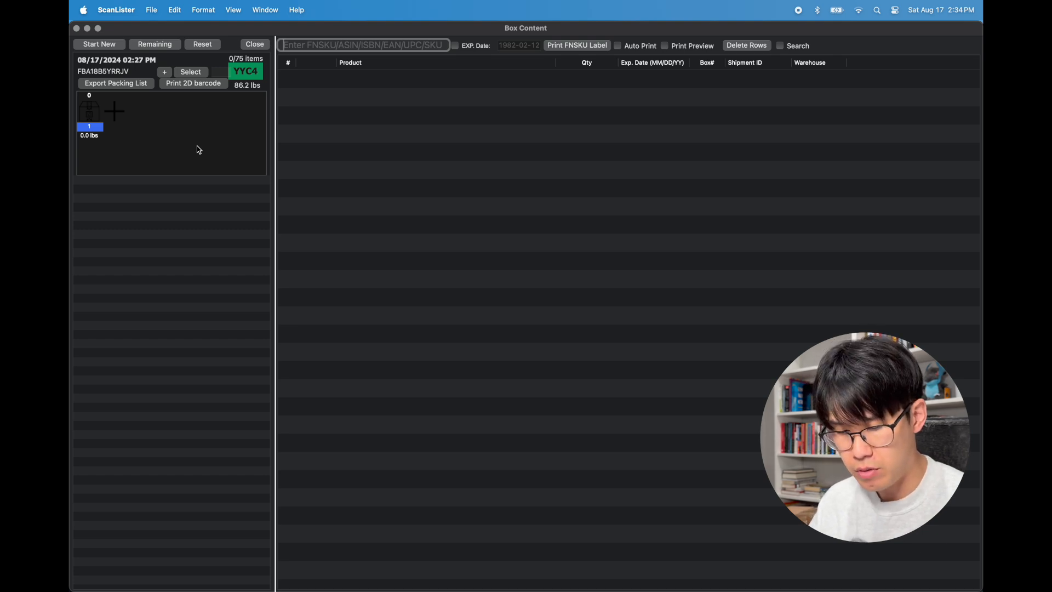
{"action": "type", "text": "X004D1P3P5"}
{"action": "key", "text": "Return"}
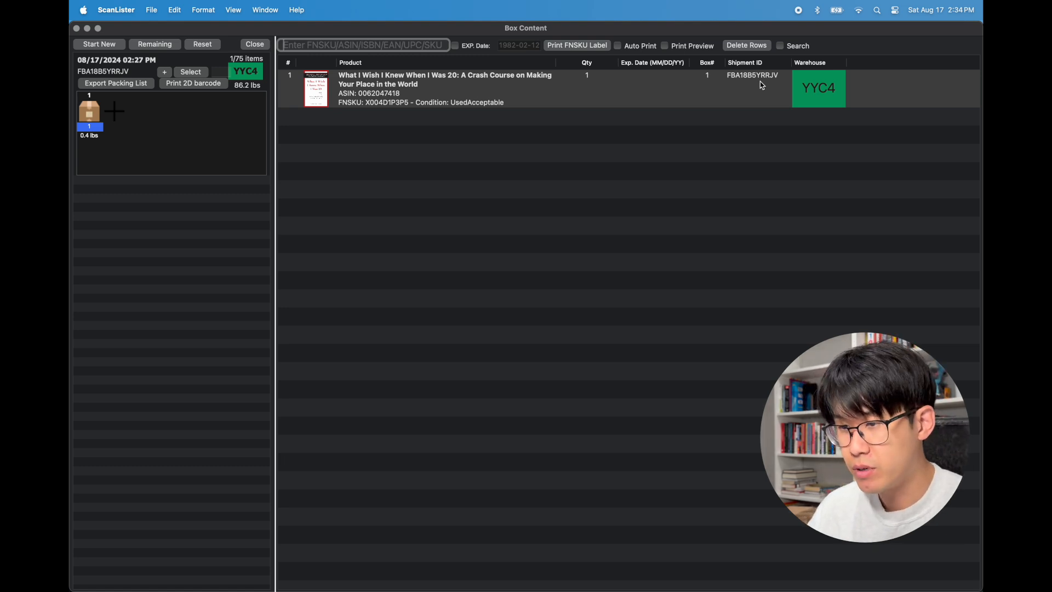
Scan FNSKUs X004D1SU0P and X004D1STZB into the first box
{"action": "type", "text": "X004D1SU0"}
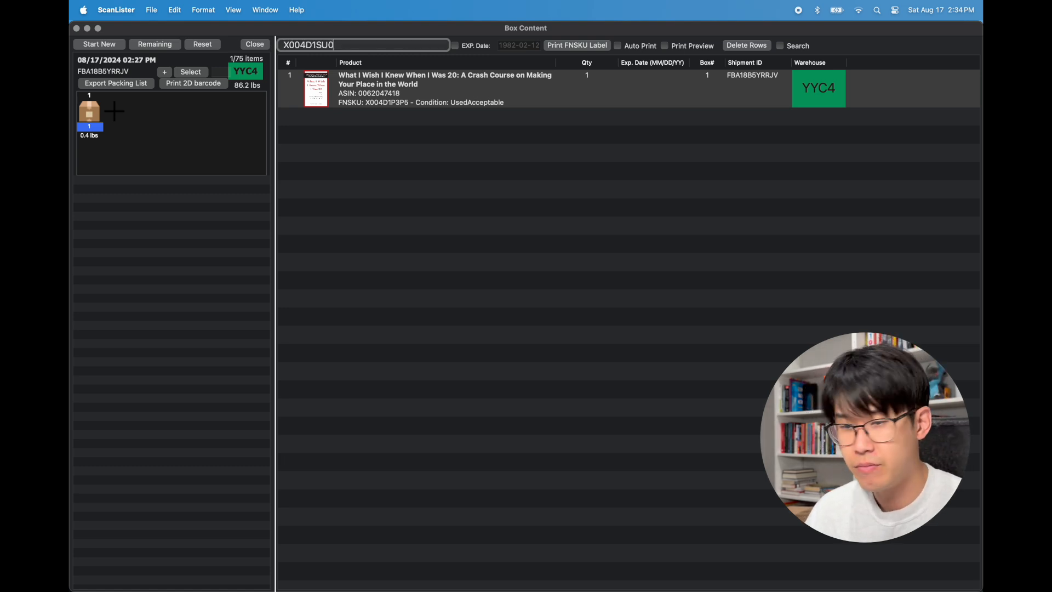
{"action": "type", "text": "P"}
{"action": "key", "text": "Return"}
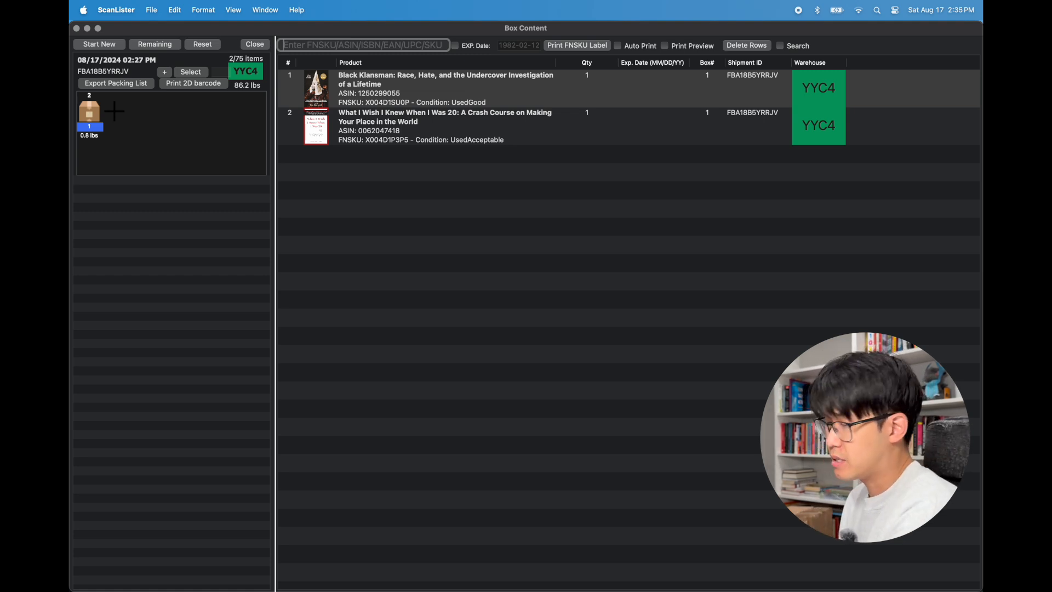
{"action": "type", "text": "X004D1STZB"}
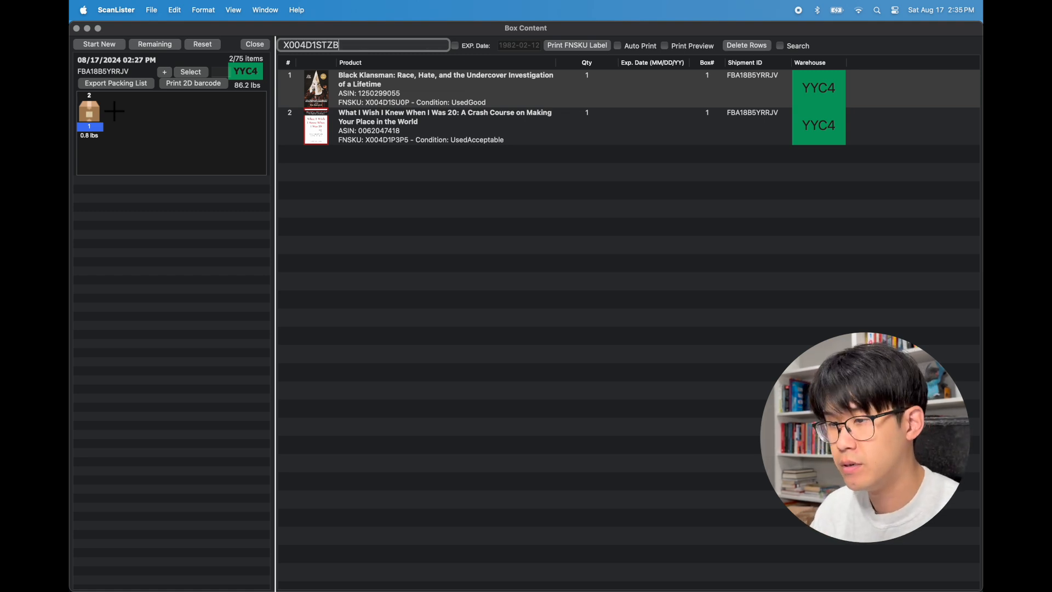
{"action": "key", "text": "Return"}
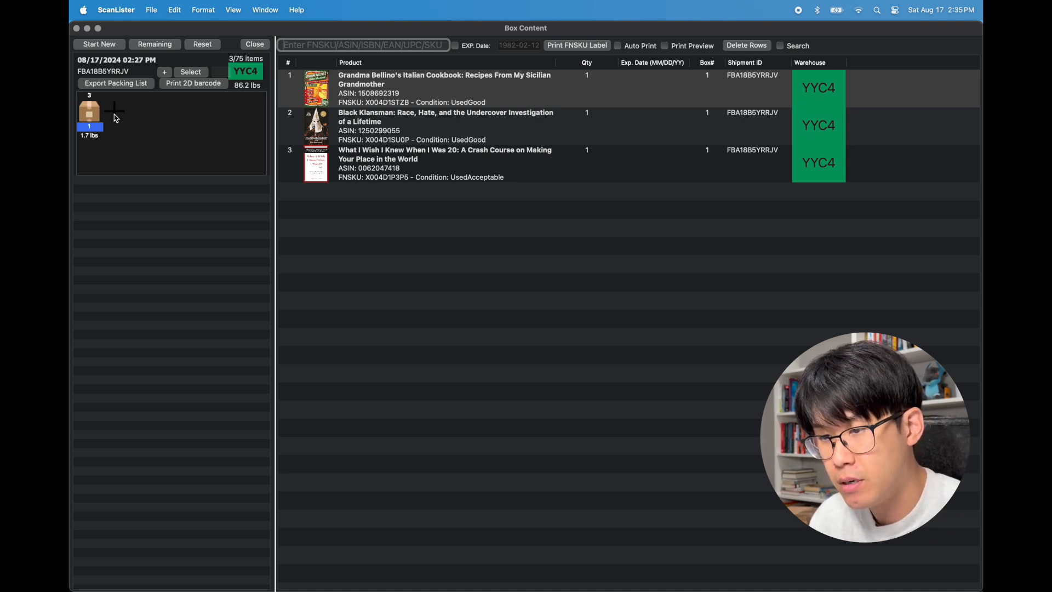
Add a second box and scan FNSKUs X004D1P4GD, X004D1P4JZ and X004D1W1KZ into it
{"action": "left_click", "coordinate": [114, 114]}
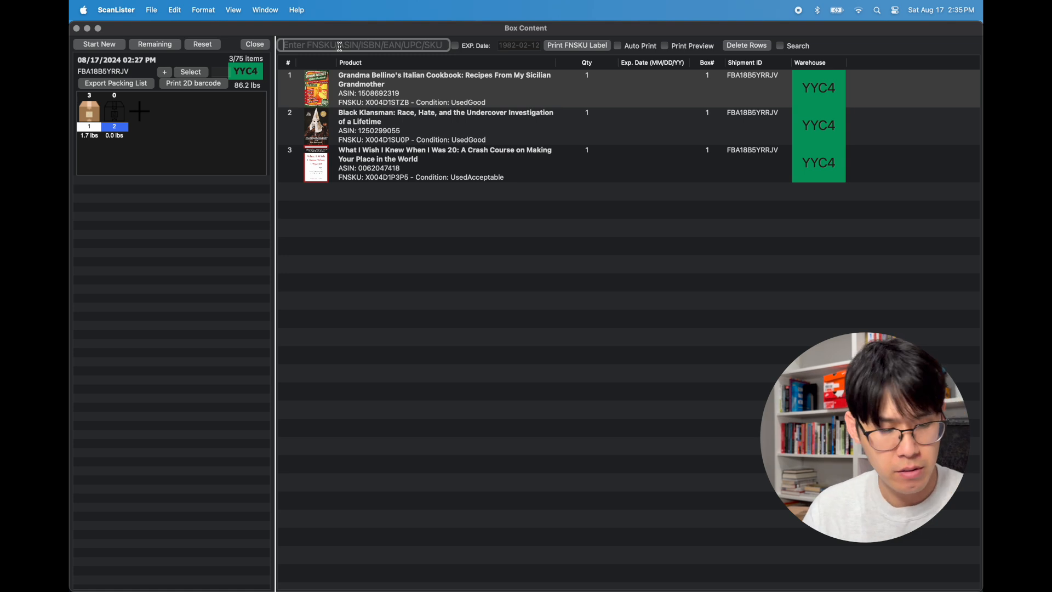
{"action": "type", "text": "X004D1P4G"}
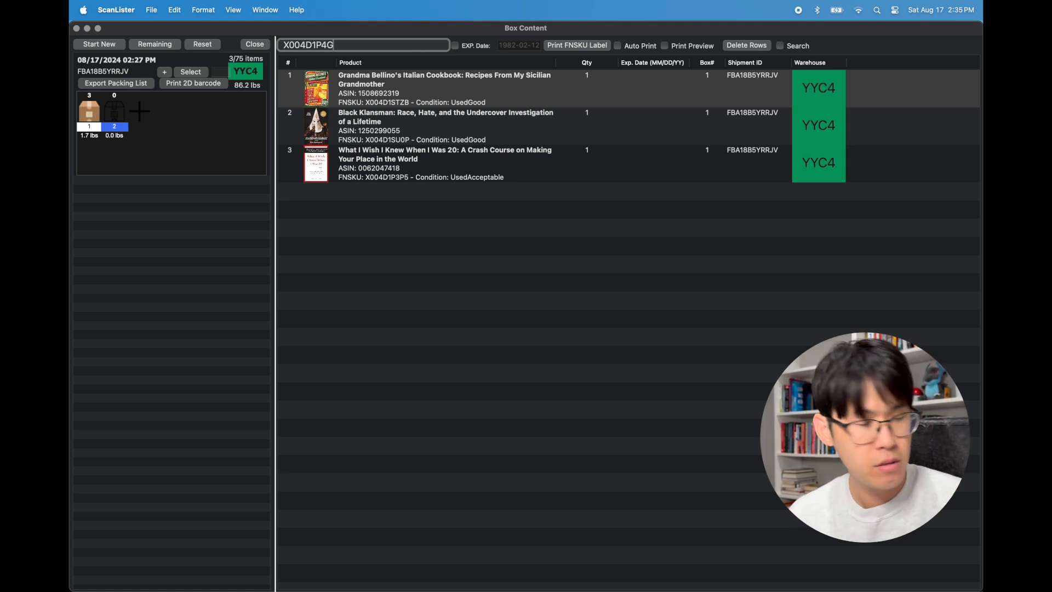
{"action": "type", "text": "D"}
{"action": "key", "text": "Return"}
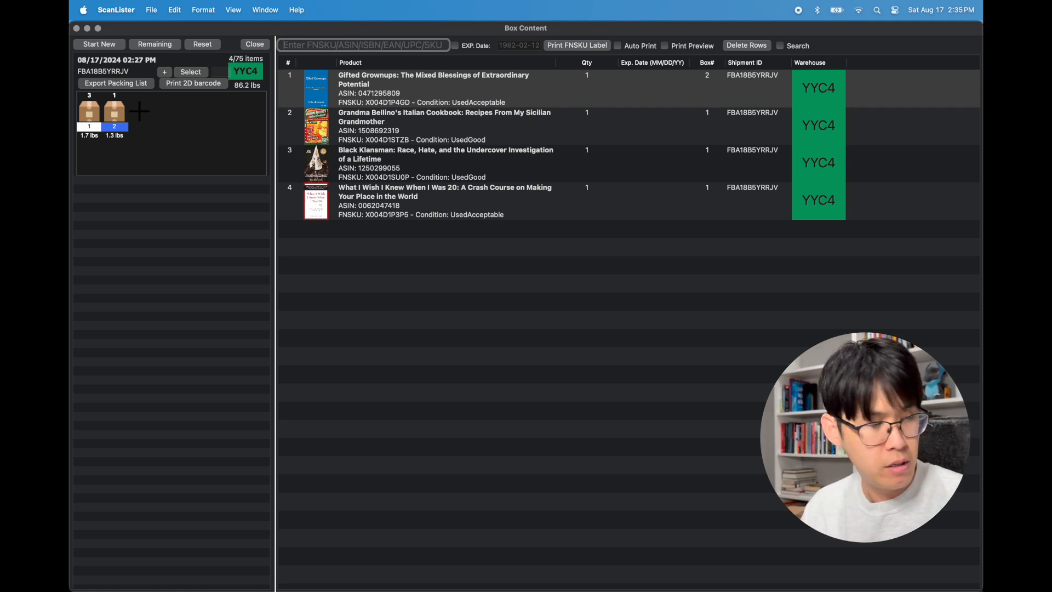
{"action": "type", "text": "X004D1P4JZ"}
{"action": "key", "text": "Return"}
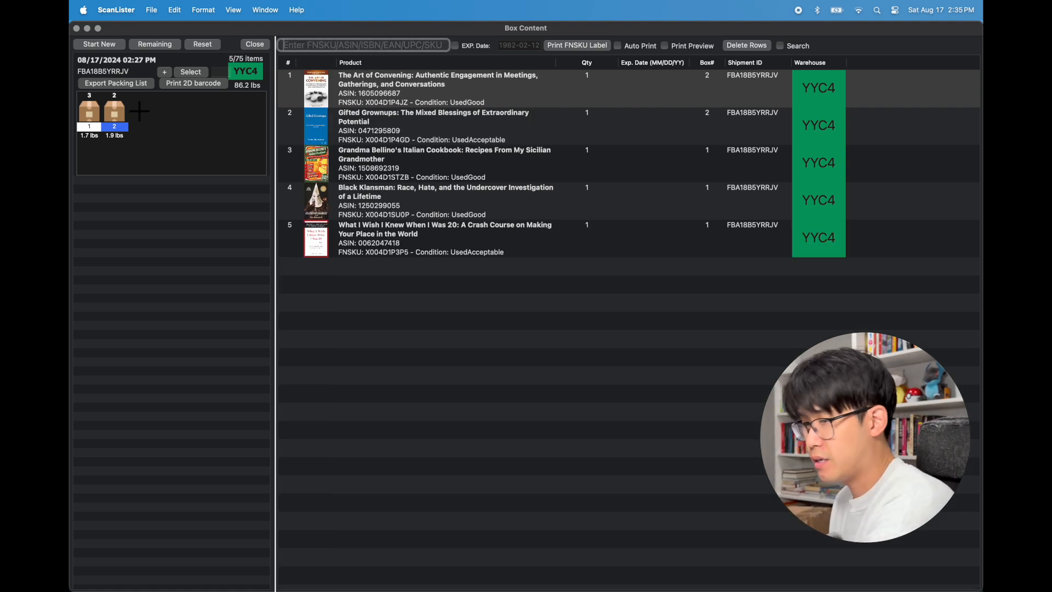
{"action": "type", "text": "X004D1W1K"}
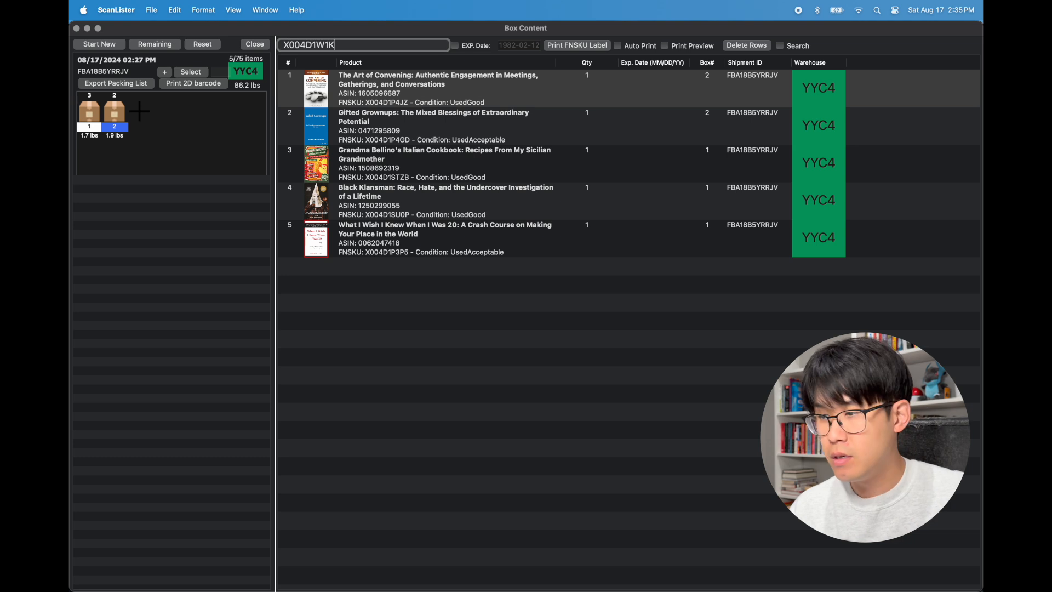
{"action": "type", "text": "Z"}
{"action": "key", "text": "Return"}
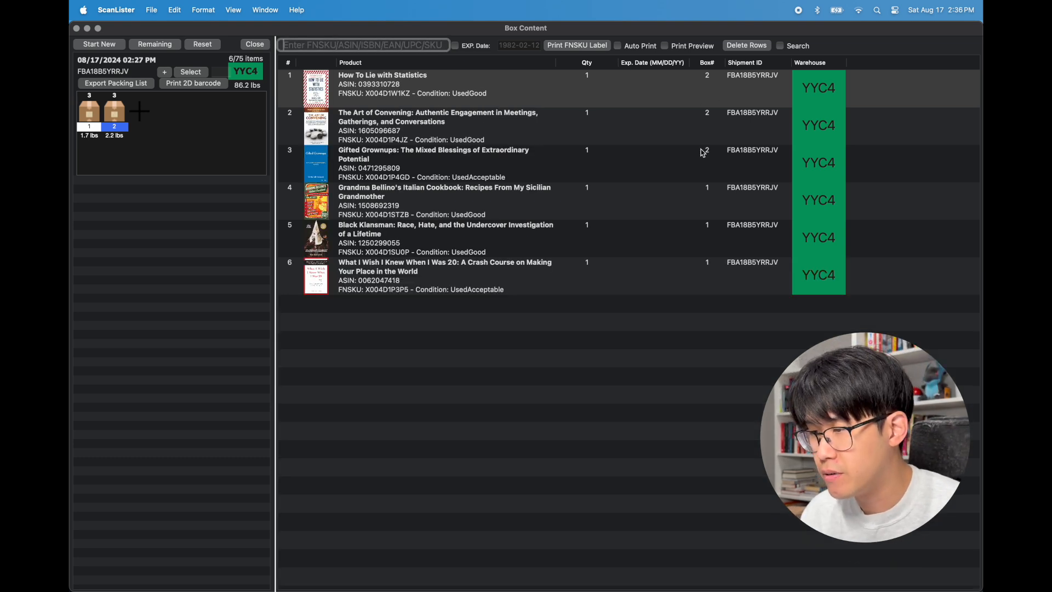
Review the scanned items' box numbers and quantities in the box content list
{"action": "left_click", "coordinate": [708, 193]}
{"action": "left_click", "coordinate": [708, 228]}
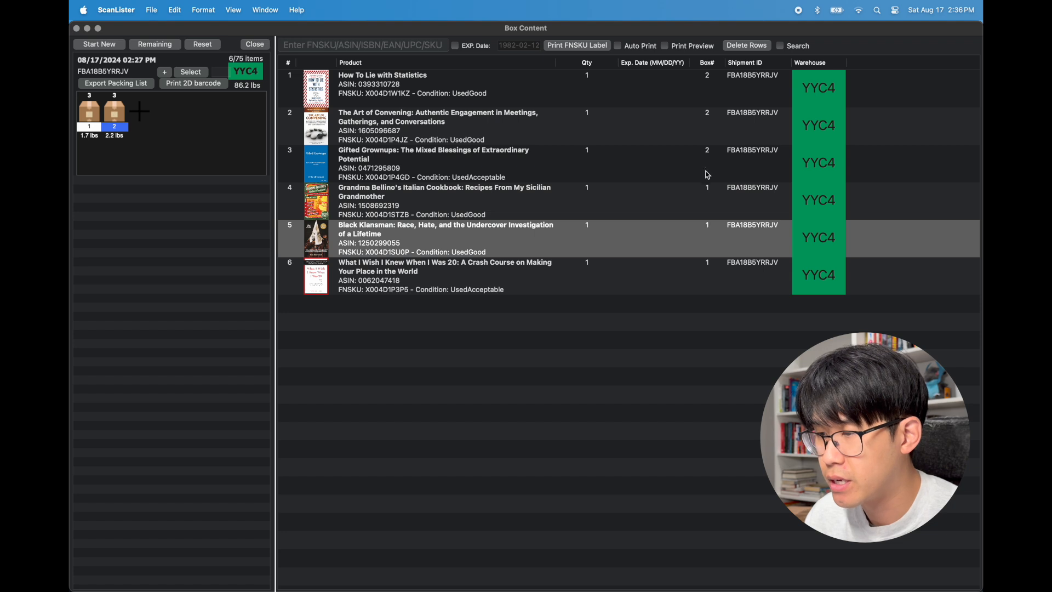
{"action": "left_click", "coordinate": [707, 153]}
{"action": "left_click", "coordinate": [707, 111]}
{"action": "left_click", "coordinate": [706, 91]}
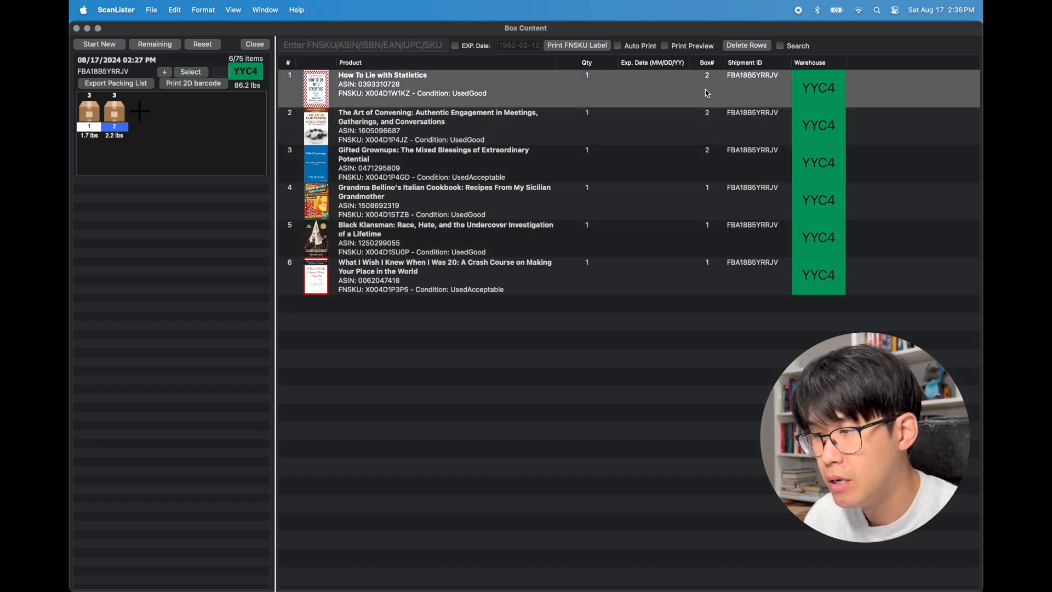
{"action": "left_click", "coordinate": [587, 129]}
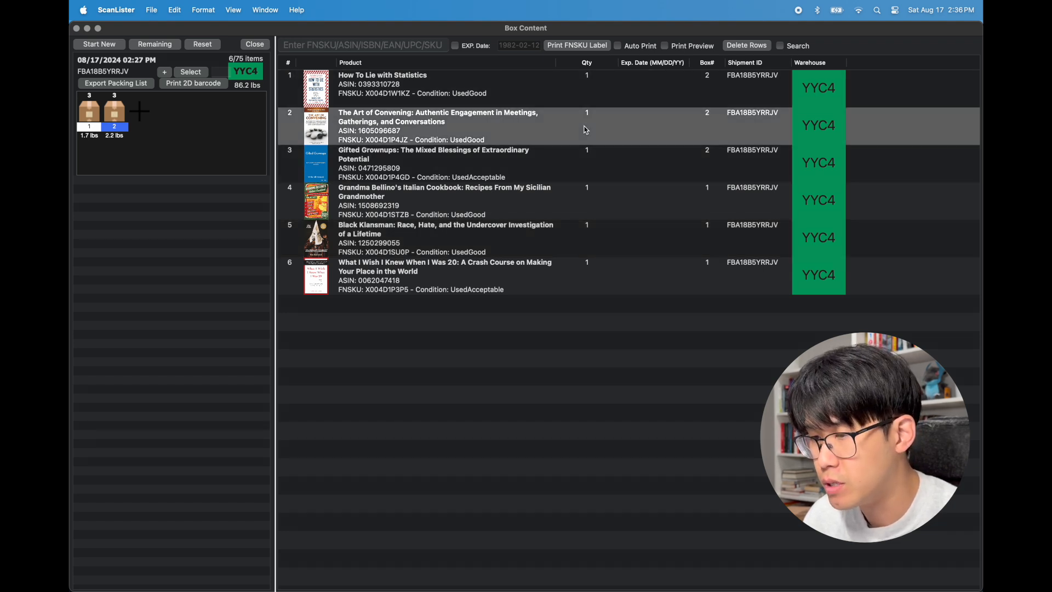
{"action": "left_click", "coordinate": [588, 163]}
{"action": "left_click", "coordinate": [586, 195]}
{"action": "left_click", "coordinate": [588, 230]}
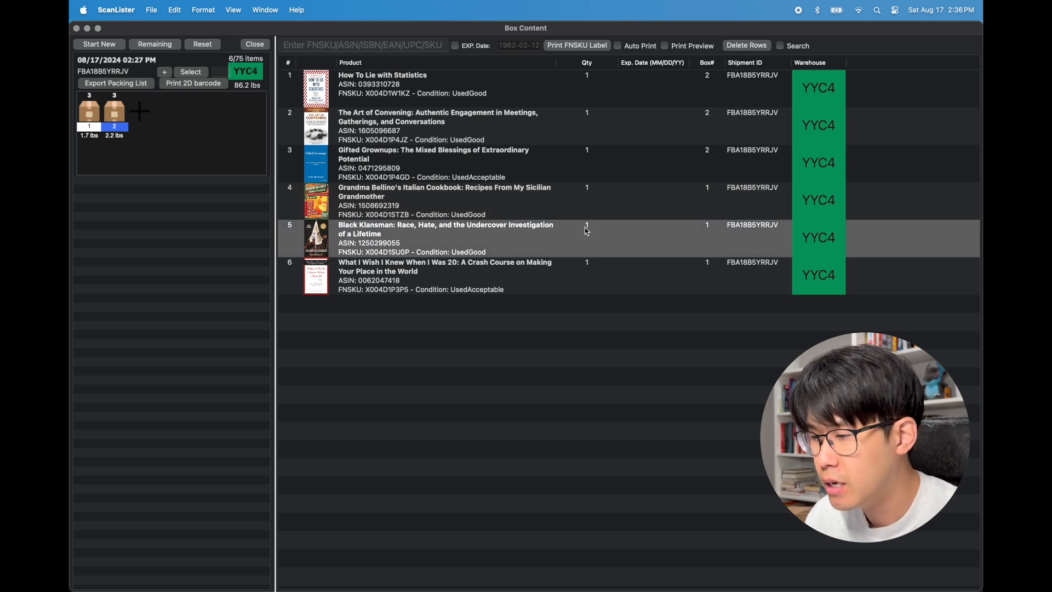
{"action": "left_click", "coordinate": [589, 288]}
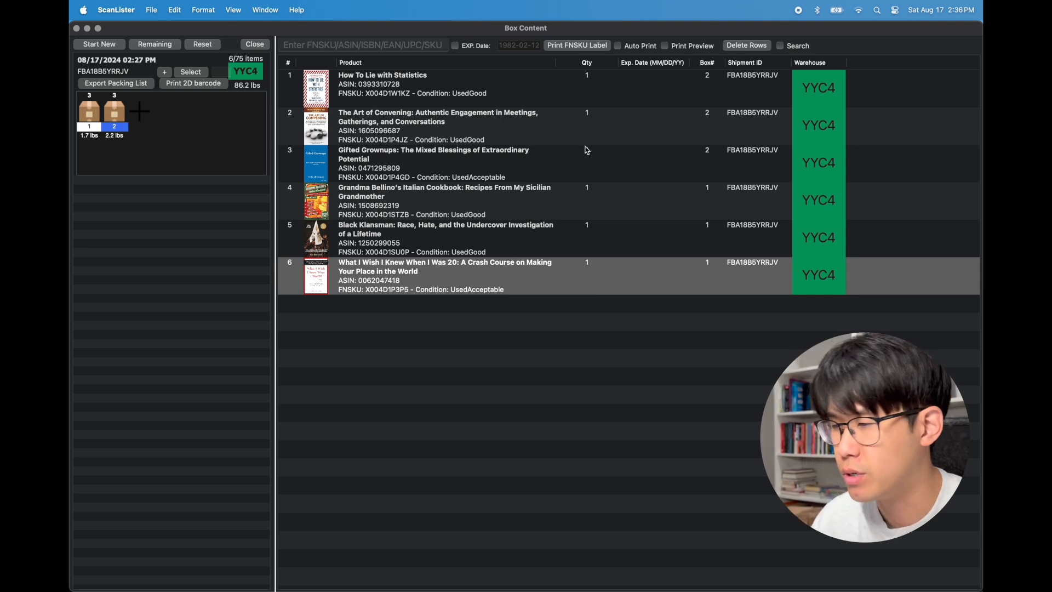
{"action": "left_click", "coordinate": [721, 90]}
{"action": "left_click", "coordinate": [748, 122]}
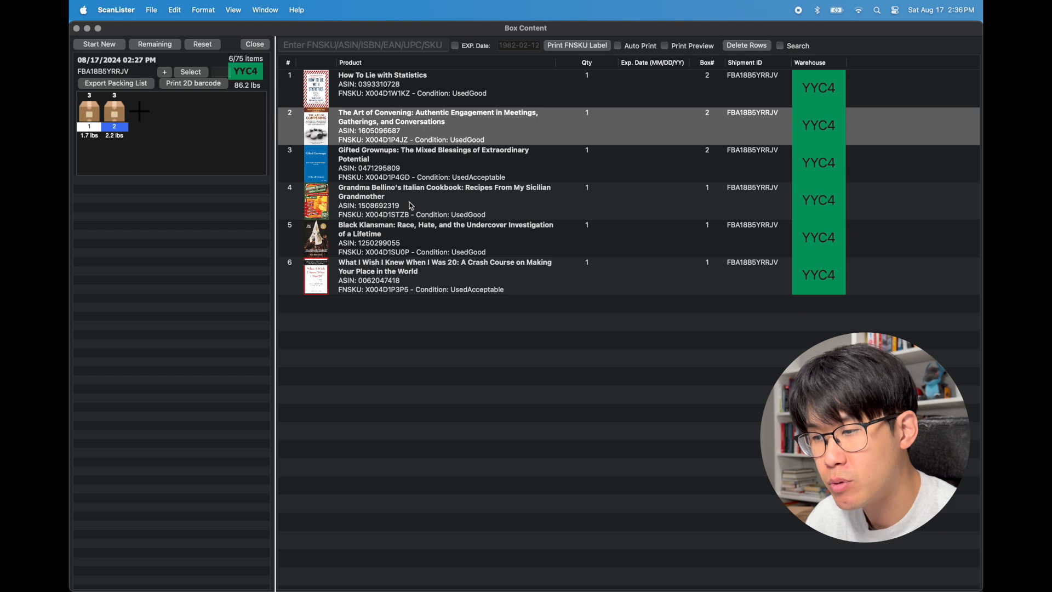
{"action": "left_click", "coordinate": [479, 272]}
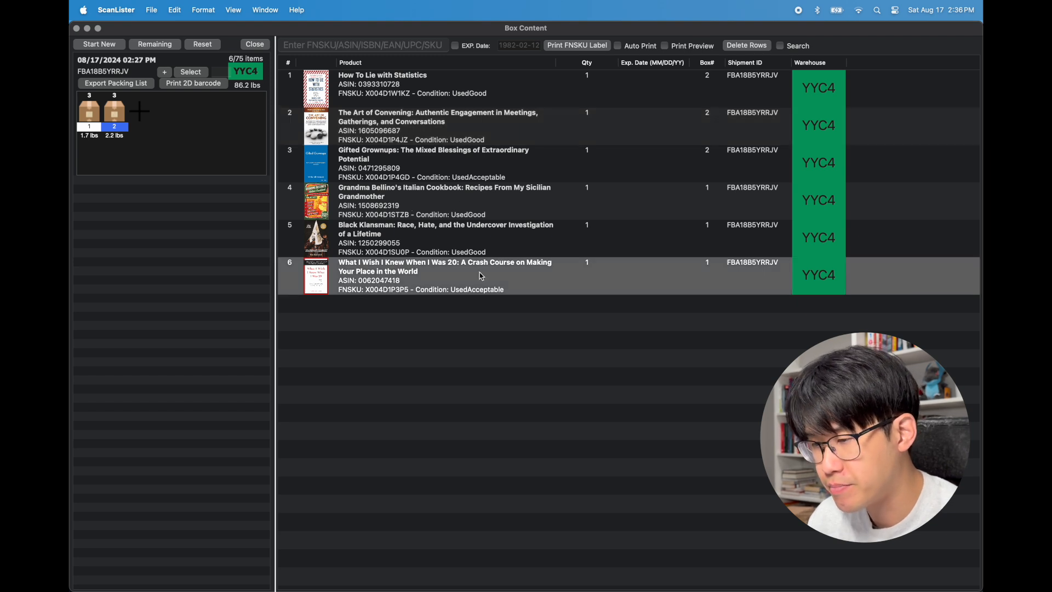
{"action": "left_click", "coordinate": [491, 236]}
{"action": "left_click", "coordinate": [496, 208]}
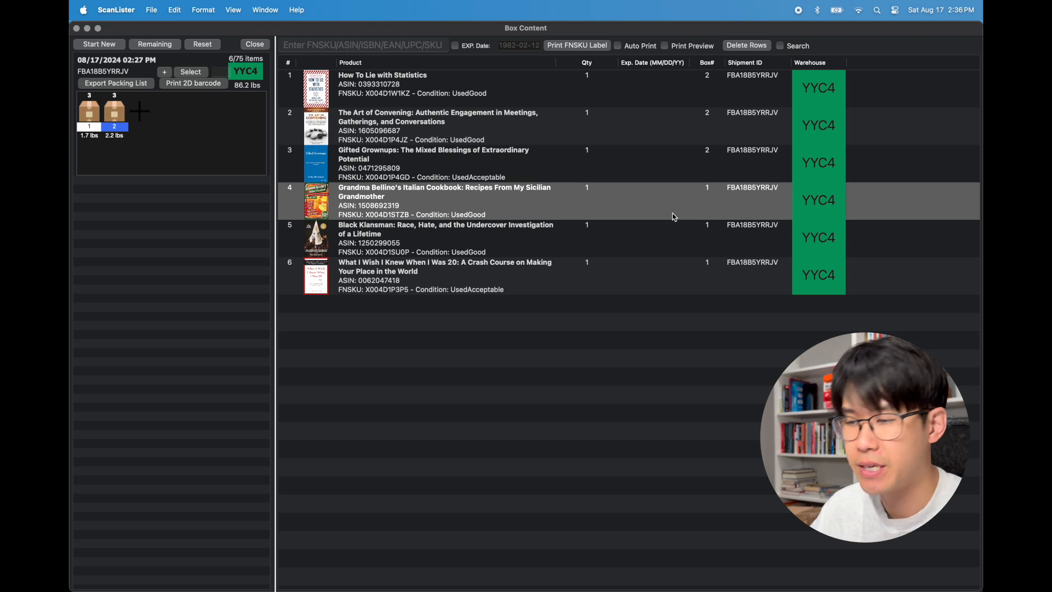
{"action": "left_click", "coordinate": [653, 237]}
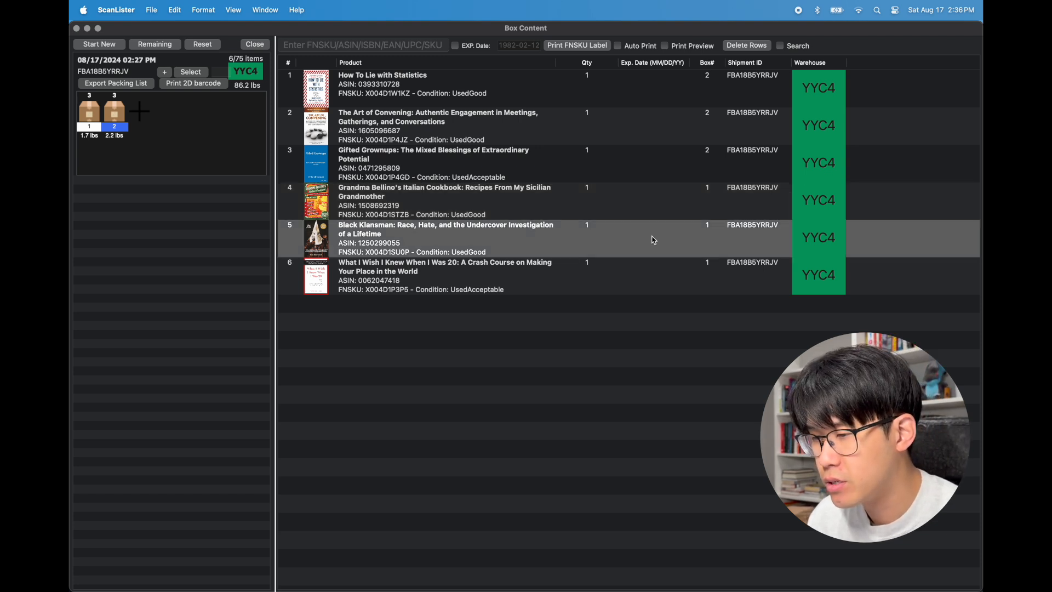
{"action": "left_click", "coordinate": [662, 204]}
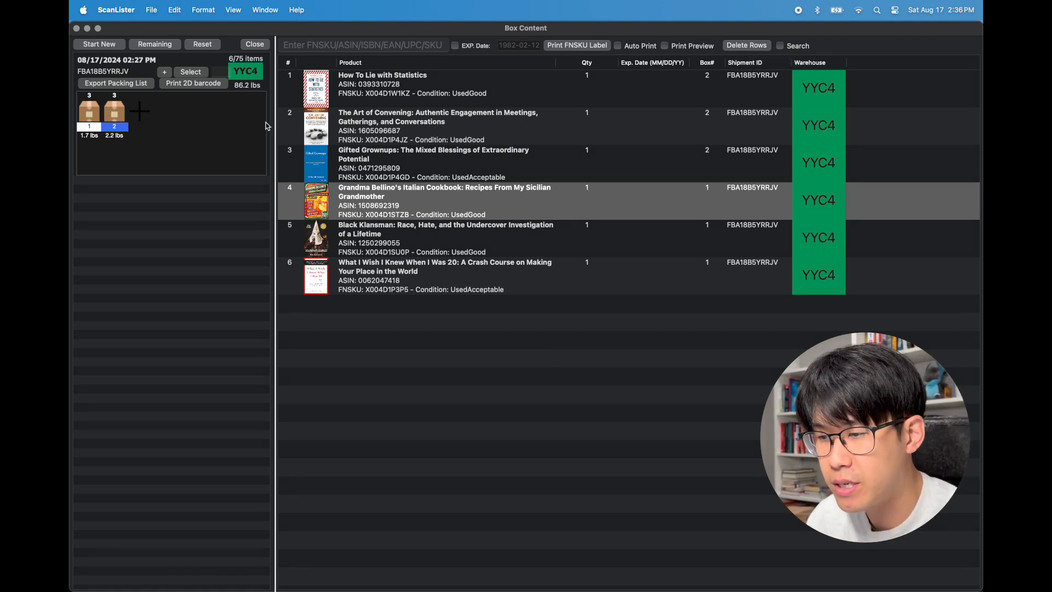
Add a third box and scan FNSKU X004D1P4AJ into it
{"action": "left_click", "coordinate": [389, 275]}
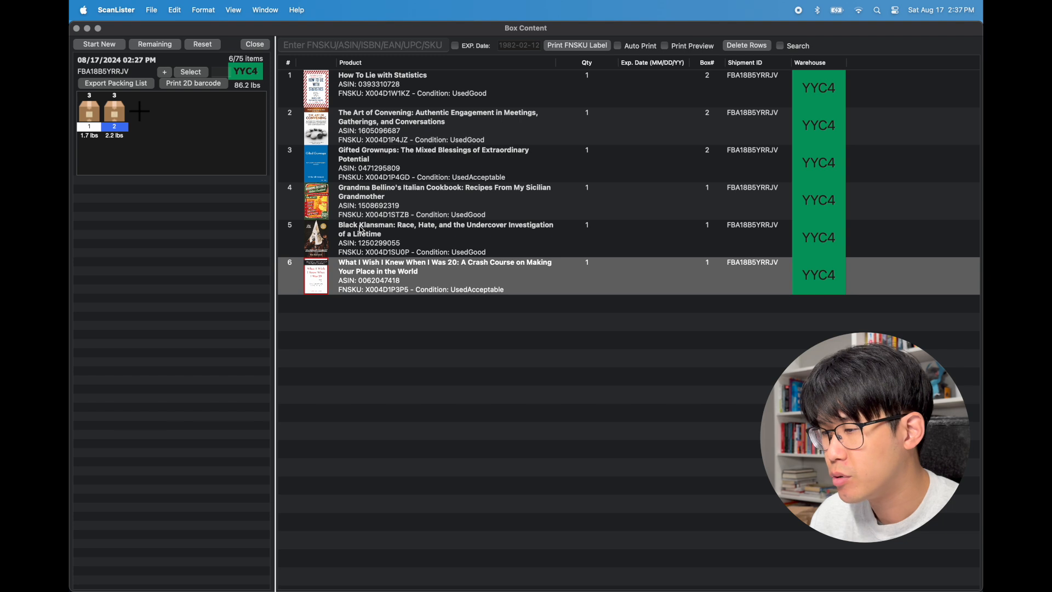
{"action": "left_click", "coordinate": [474, 203]}
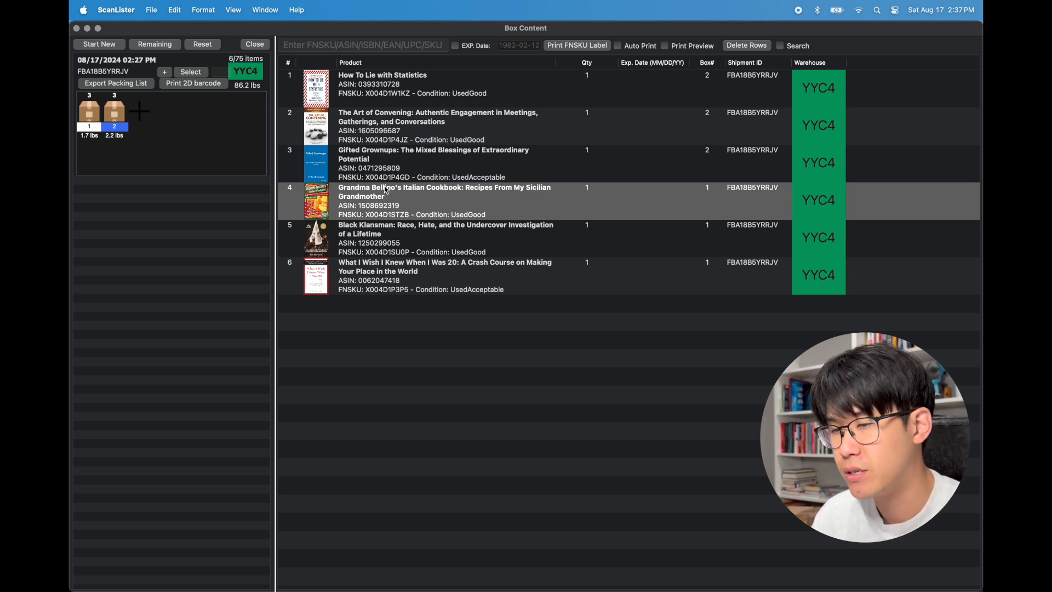
{"action": "left_click", "coordinate": [141, 113]}
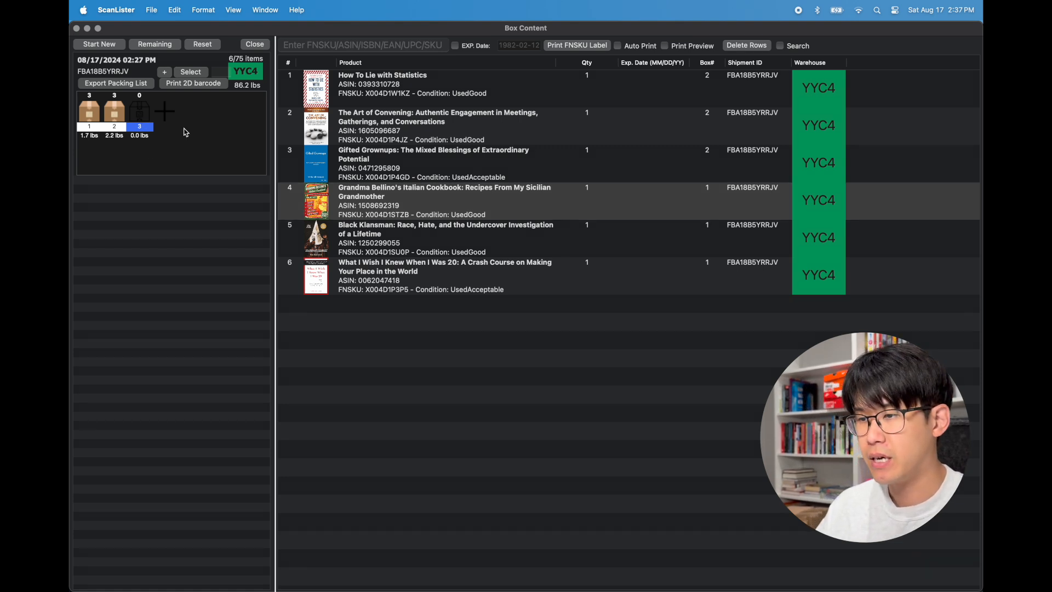
{"action": "left_click", "coordinate": [367, 46]}
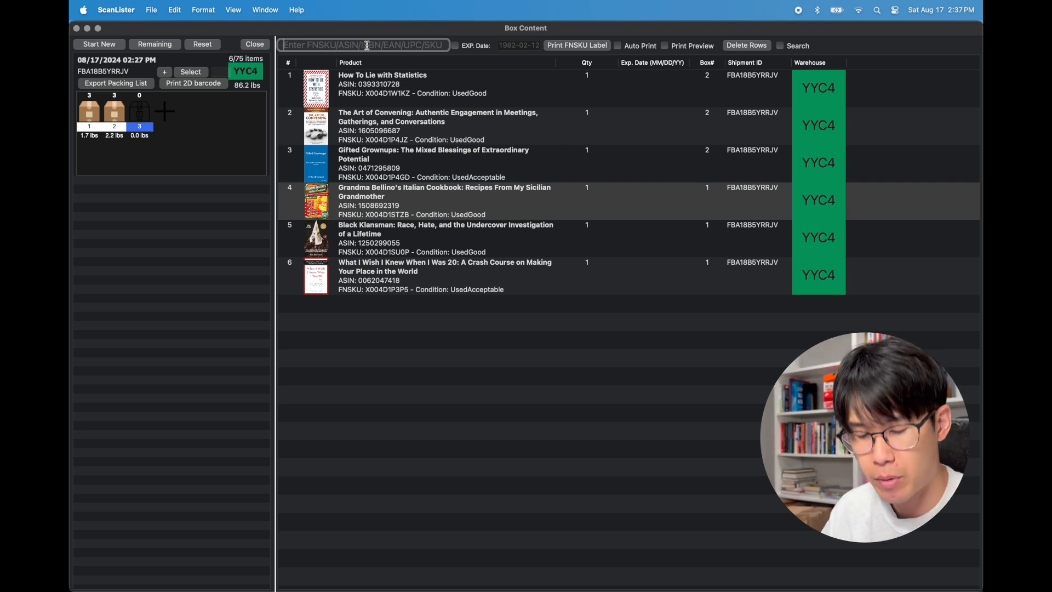
{"action": "type", "text": "X004D1P4AJ"}
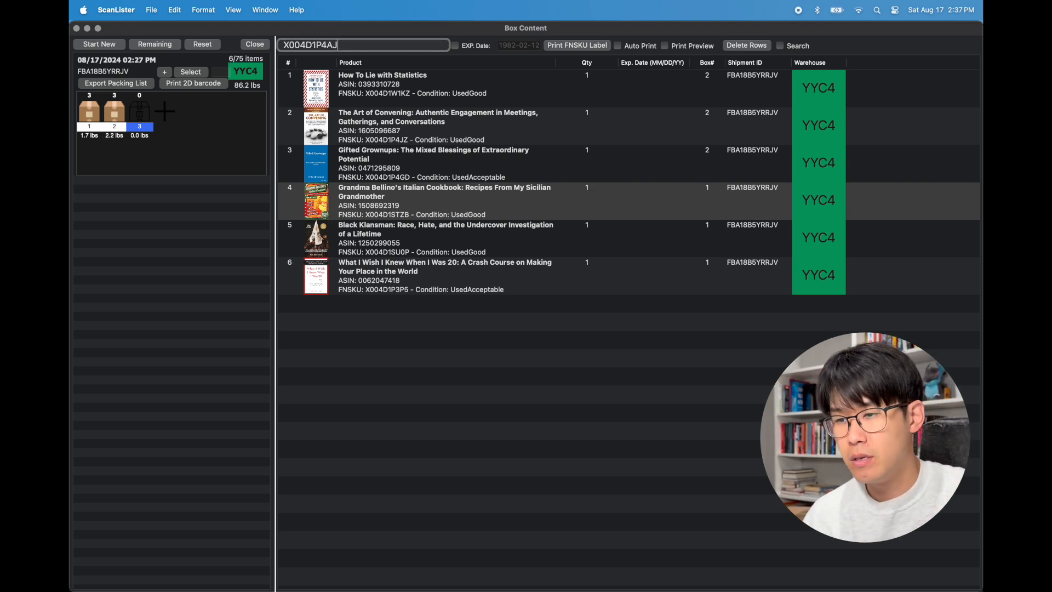
{"action": "key", "text": "Return"}
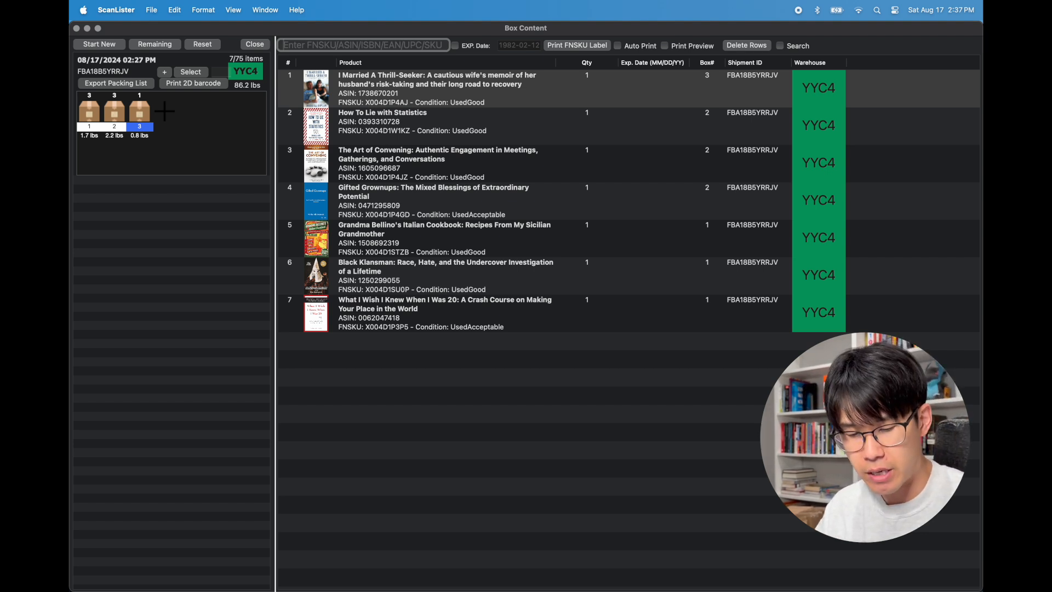
Scan FNSKUs X004D1ME2Z and X004D1PS1J into the third box, then select the first box
{"action": "type", "text": "X004D1ME2Z"}
{"action": "key", "text": "Return"}
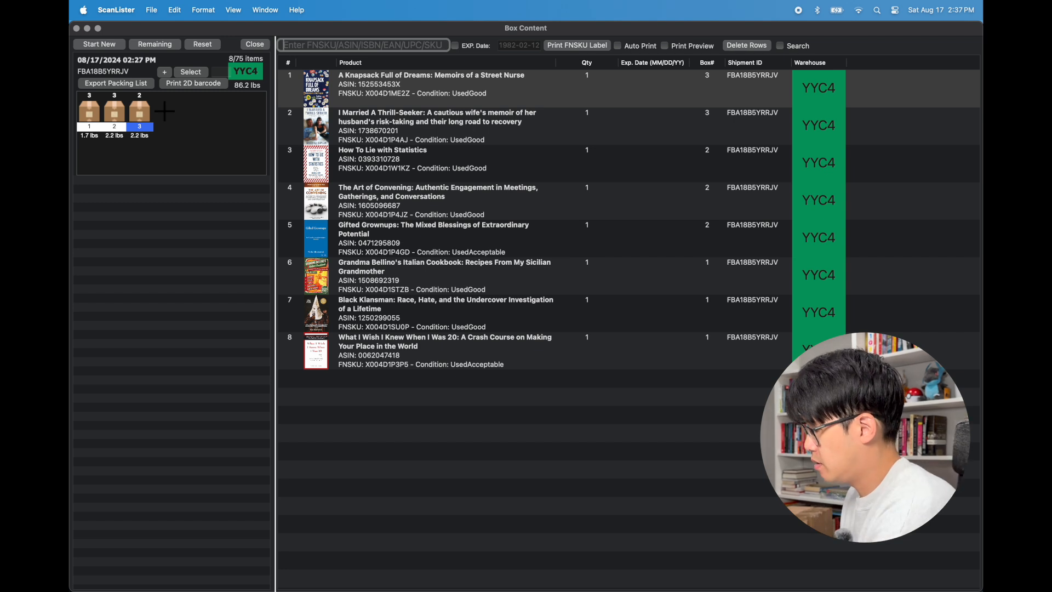
{"action": "type", "text": "X004D1PS1J"}
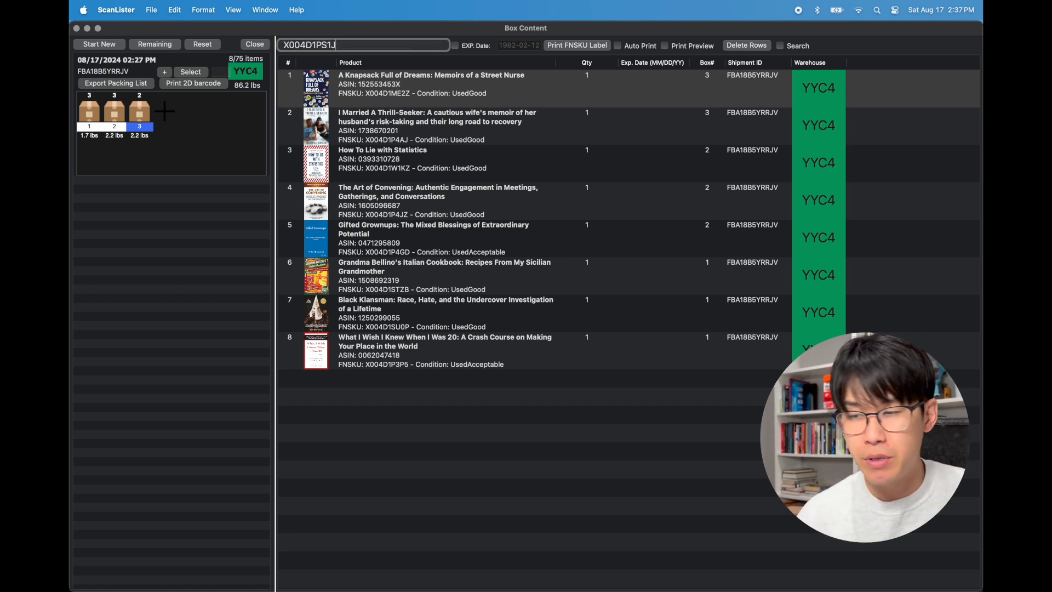
{"action": "key", "text": "Return"}
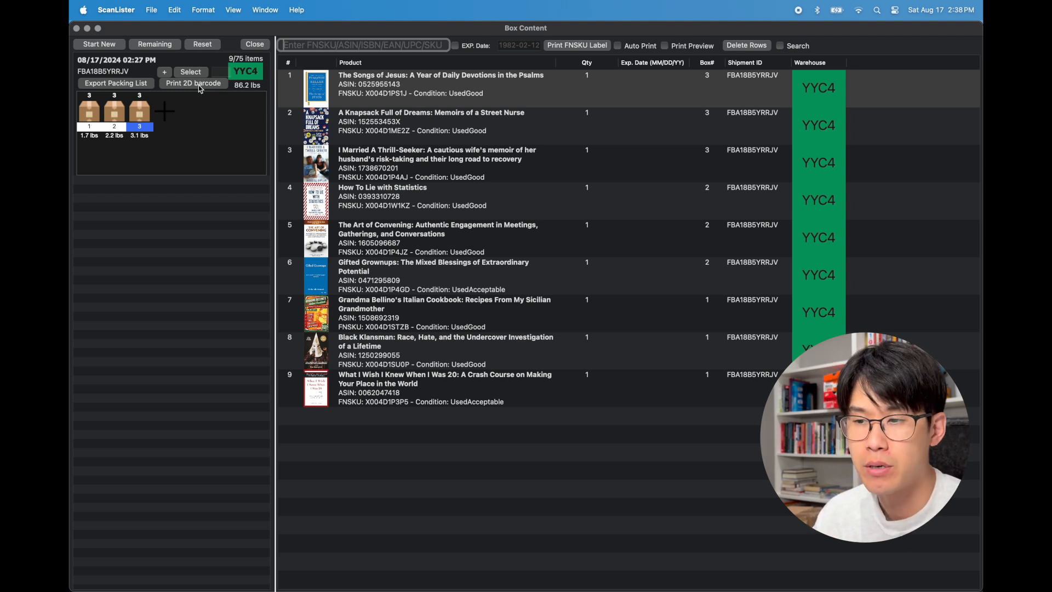
{"action": "left_click", "coordinate": [85, 118]}
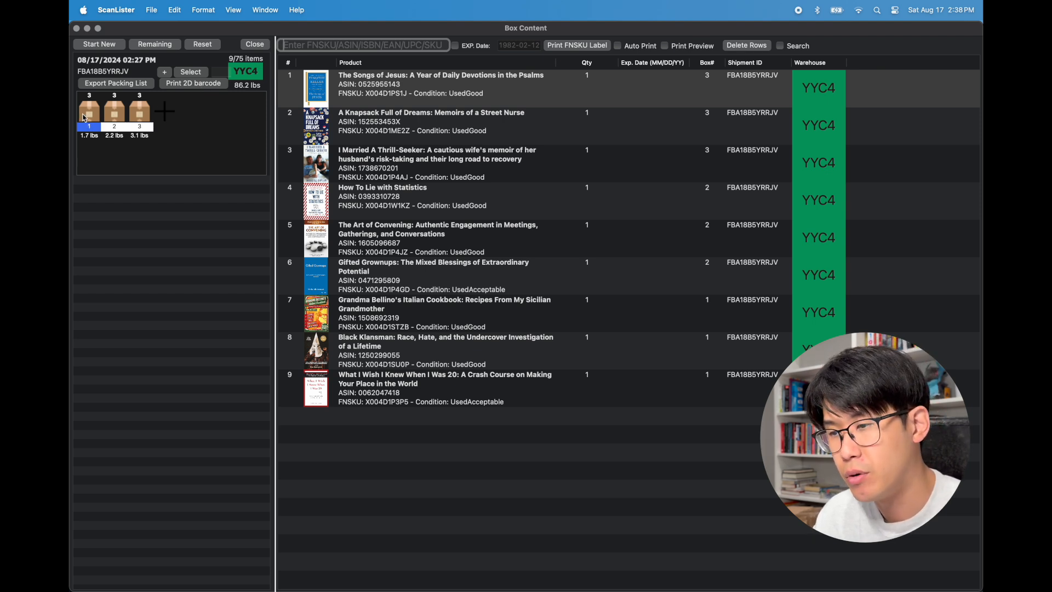